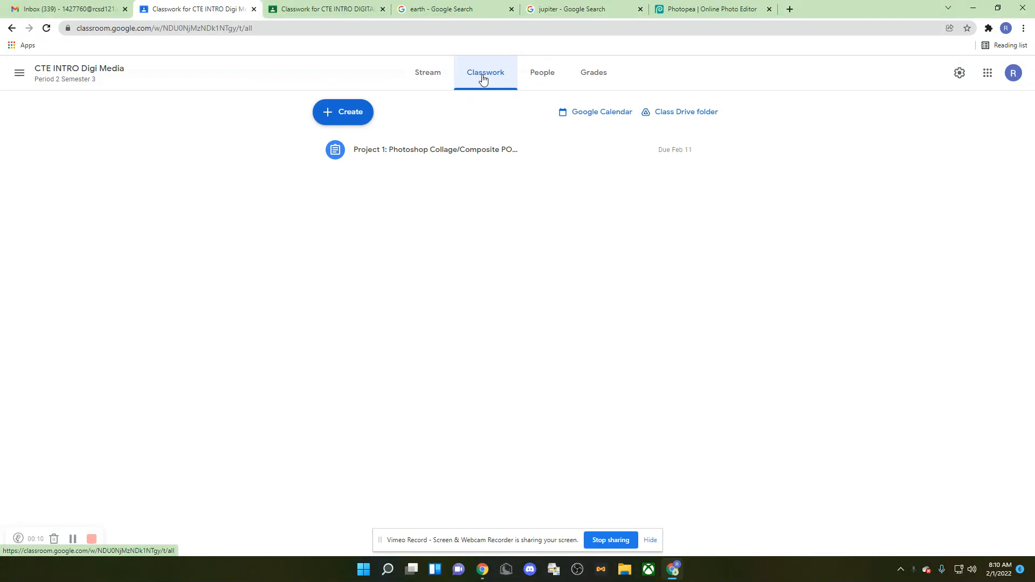
# Step: Review the Project 1 Photoshop collage assignment, the class stream, the other class's classwork and the Photopea start page
pyautogui.click(451, 152)
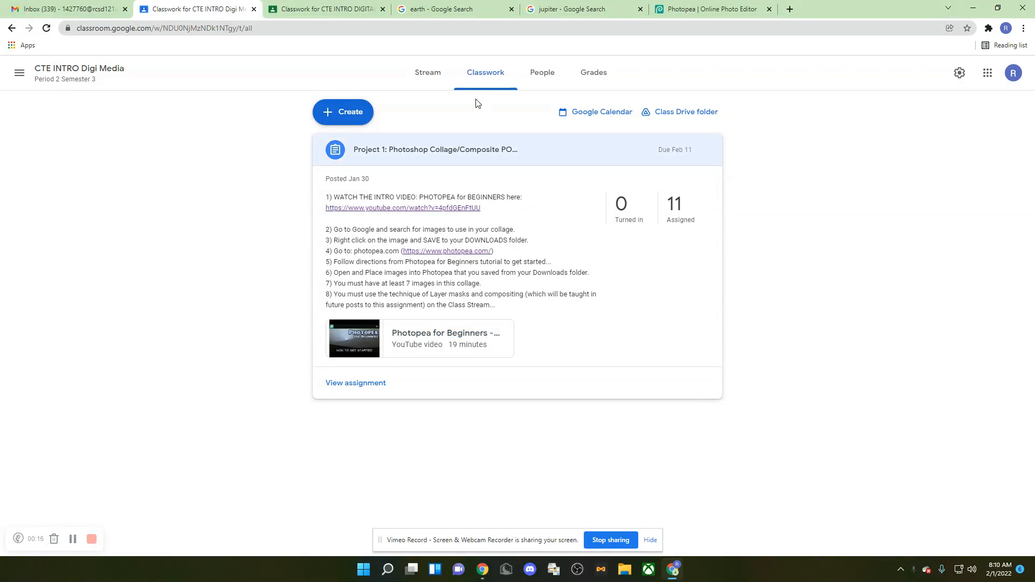
pyautogui.click(422, 82)
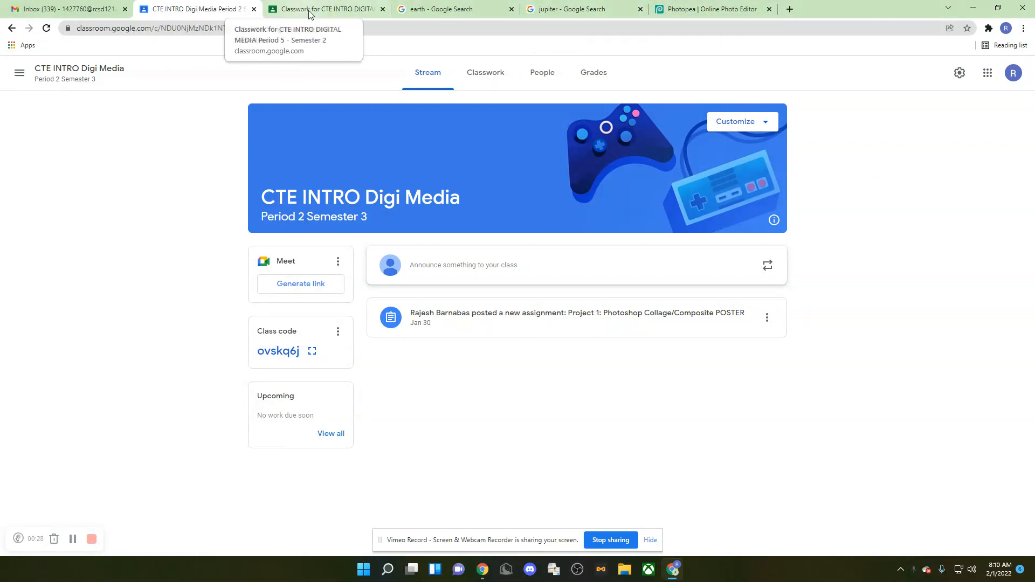
pyautogui.click(347, 8)
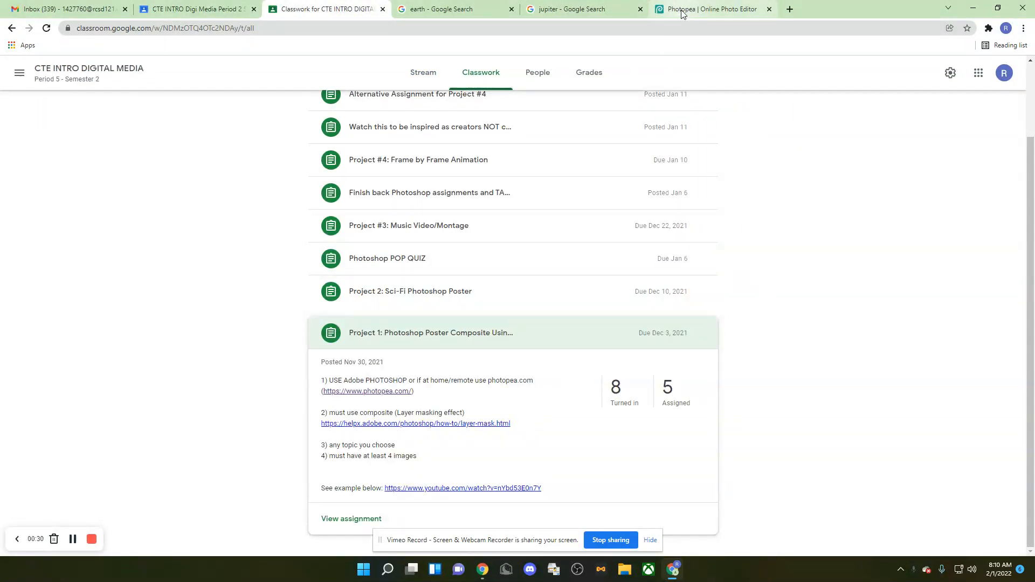
pyautogui.click(710, 9)
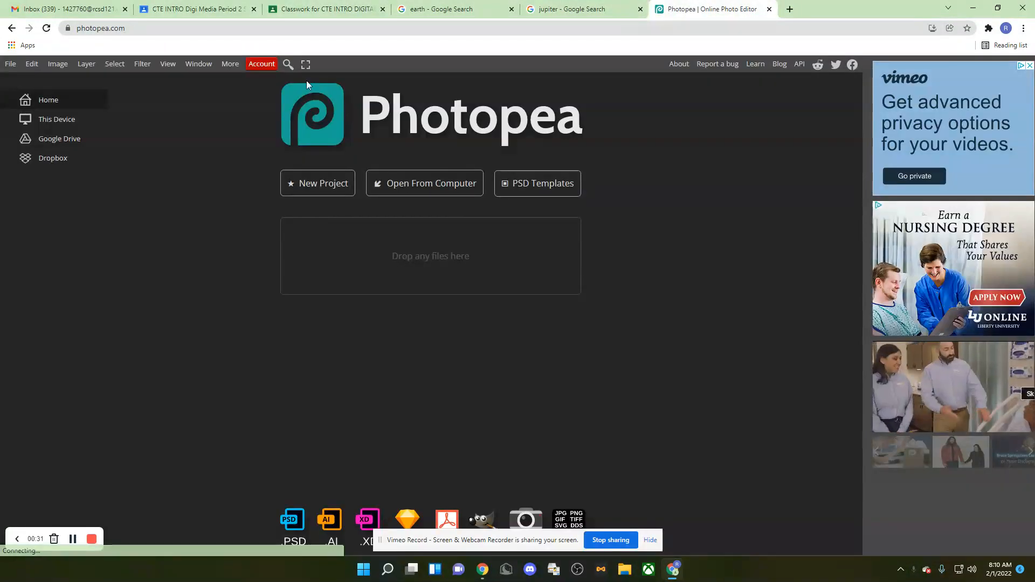
pyautogui.click(11, 64)
pyautogui.click(11, 63)
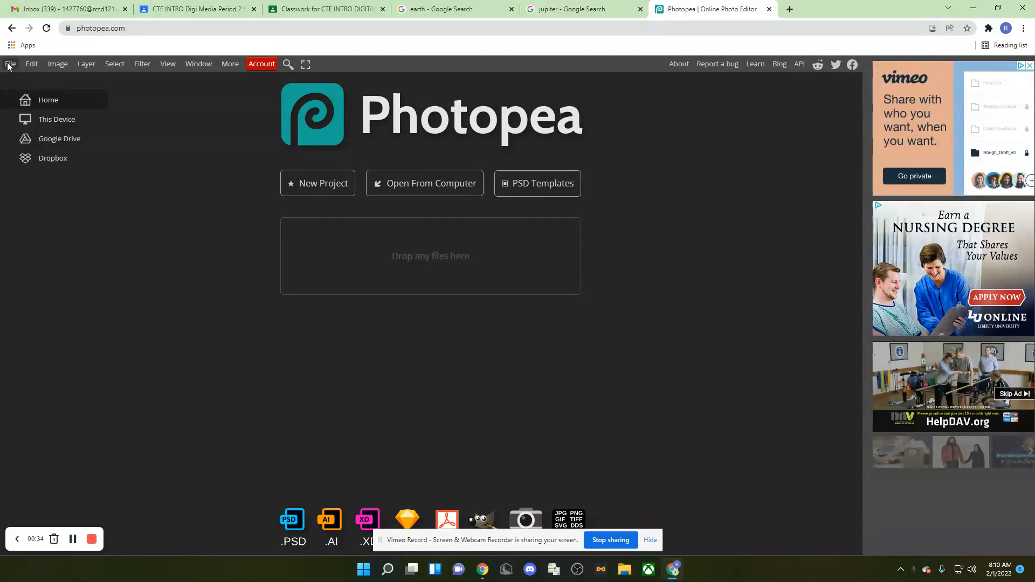
# Step: Switch to the earth image results, run the search for "earth" again and filter the results to large images
pyautogui.click(458, 10)
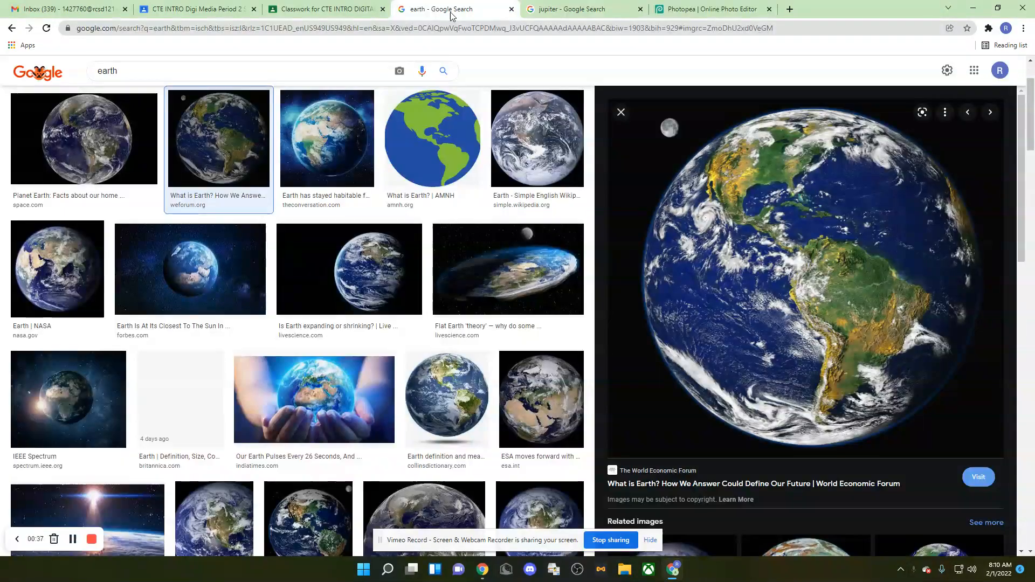
pyautogui.rightClick(757, 306)
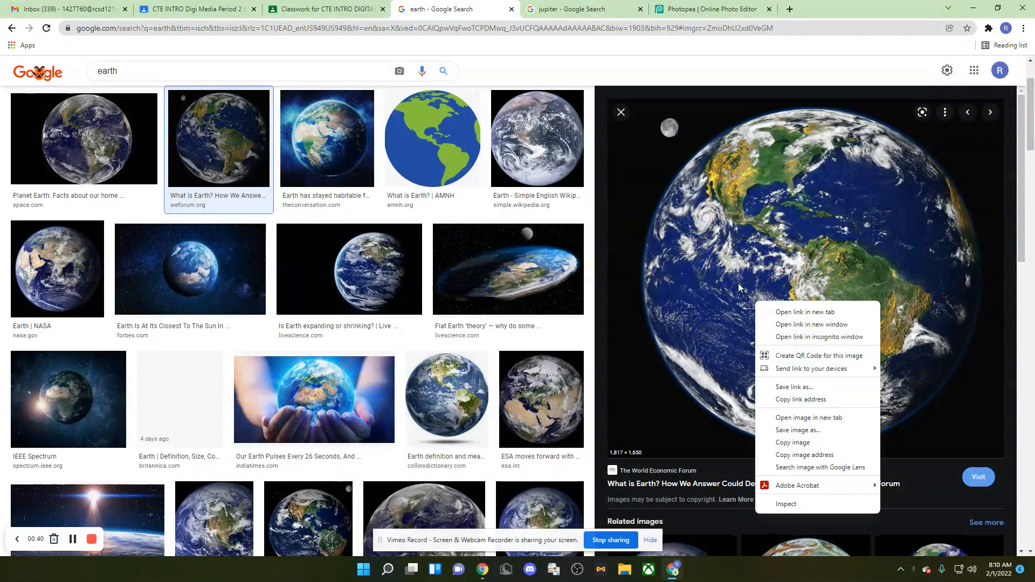
pyautogui.click(131, 71)
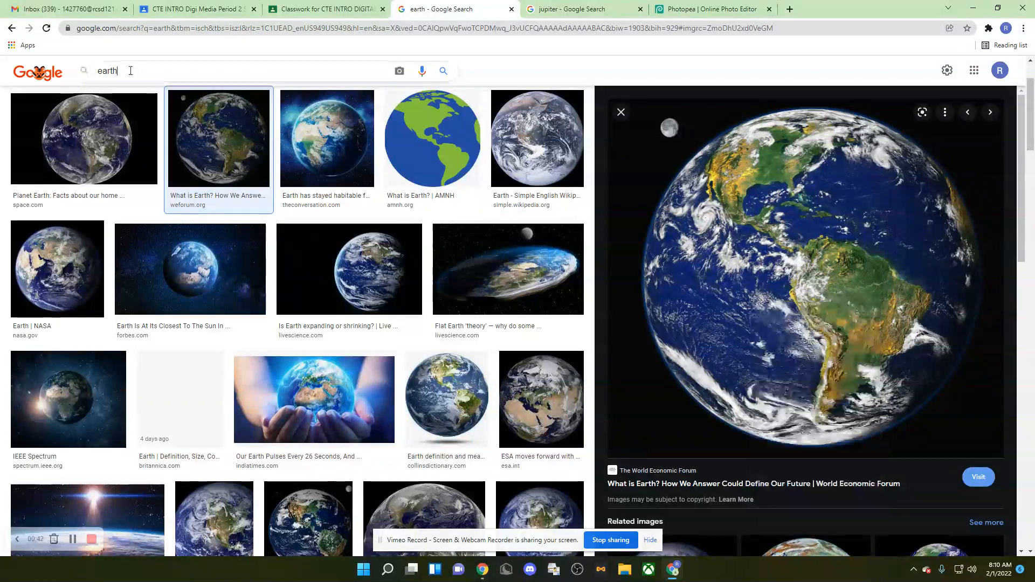
pyautogui.moveTo(131, 71); pyautogui.dragTo(111, 70)
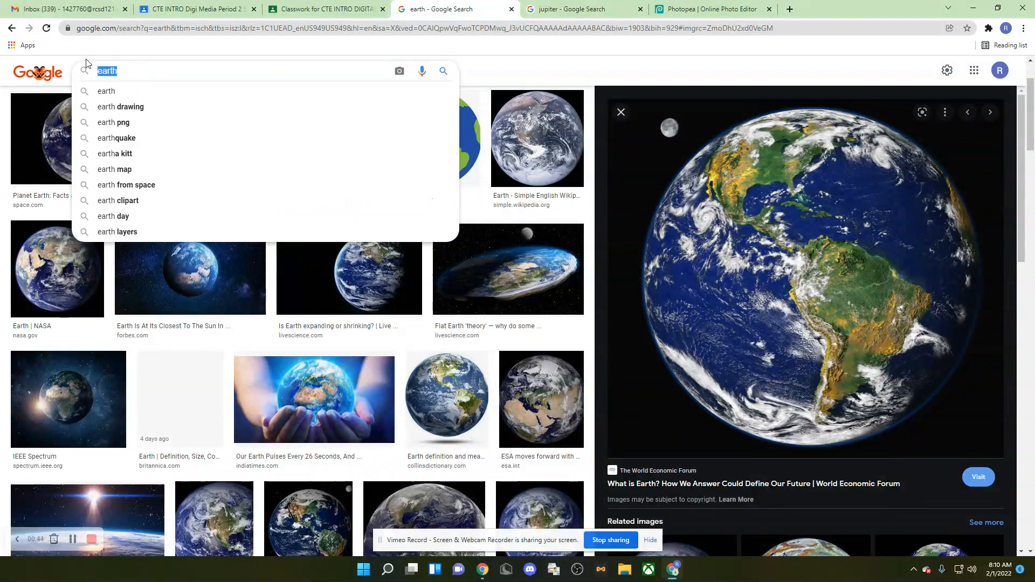
pyautogui.write('earth')
pyautogui.press('Return')
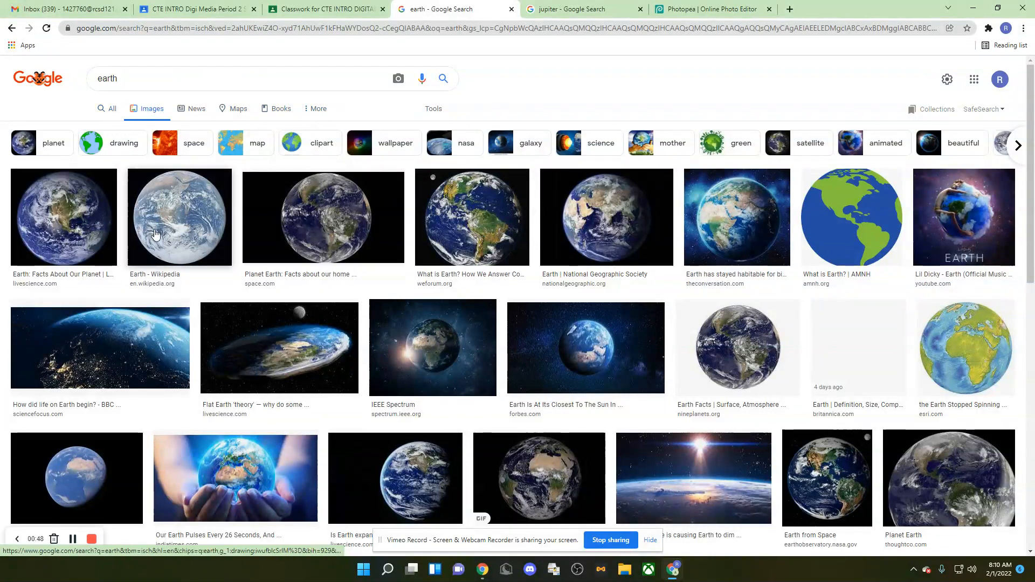
pyautogui.click(432, 110)
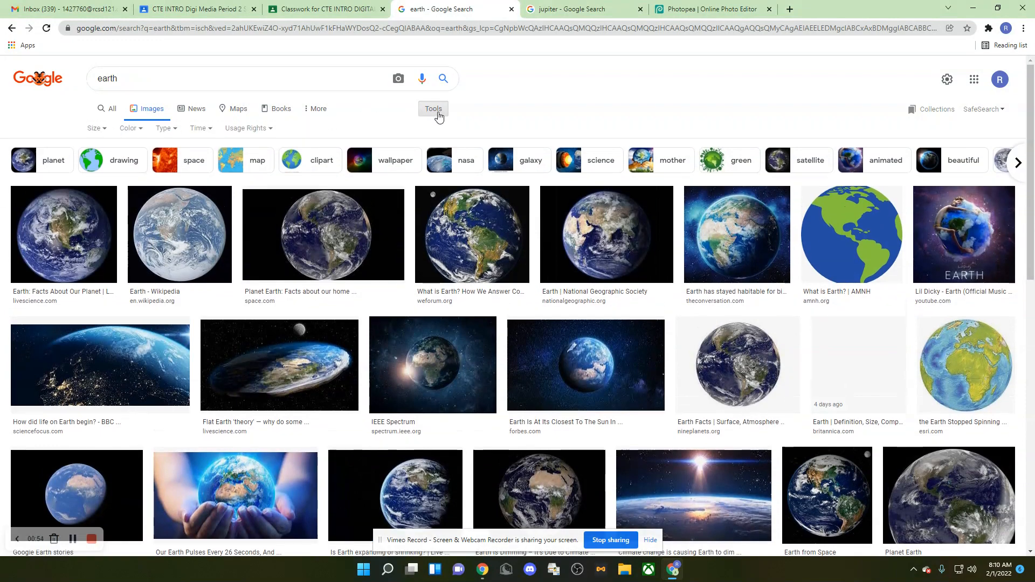
pyautogui.click(102, 128)
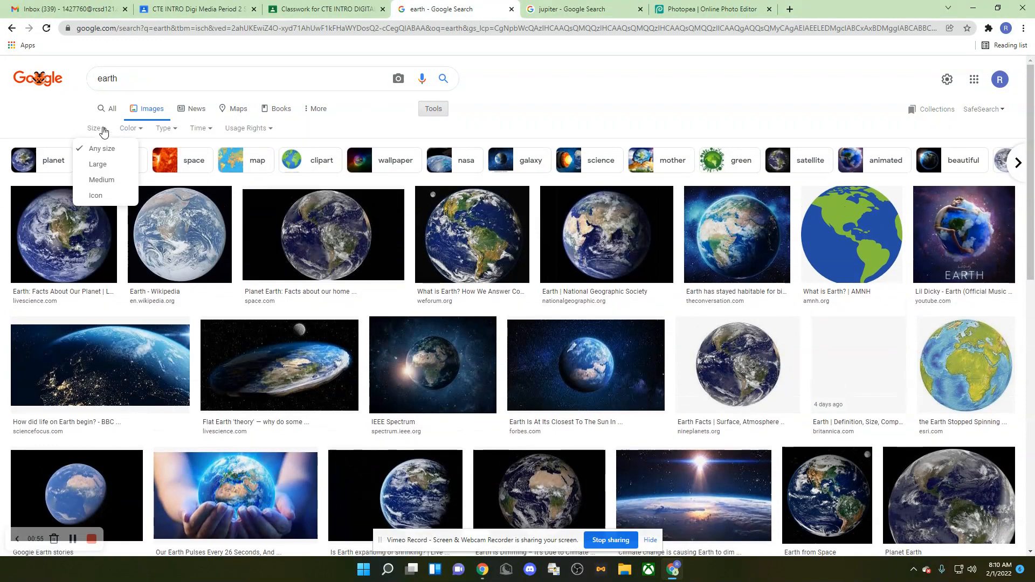
pyautogui.click(90, 168)
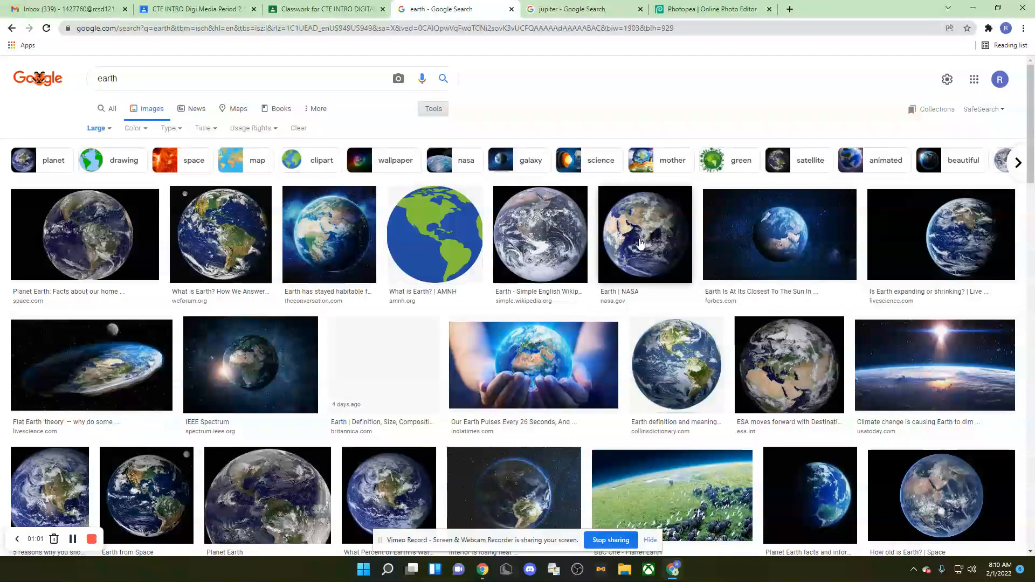
# Step: Save the full-size weforum.org Earth image to the Downloads folder as earth.jpeg
pyautogui.click(205, 241)
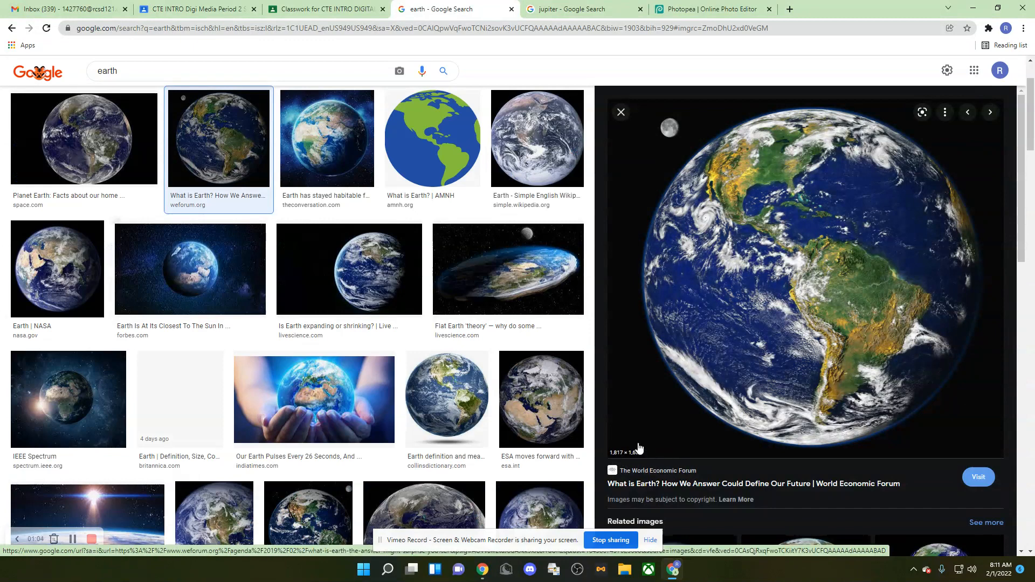
pyautogui.rightClick(736, 277)
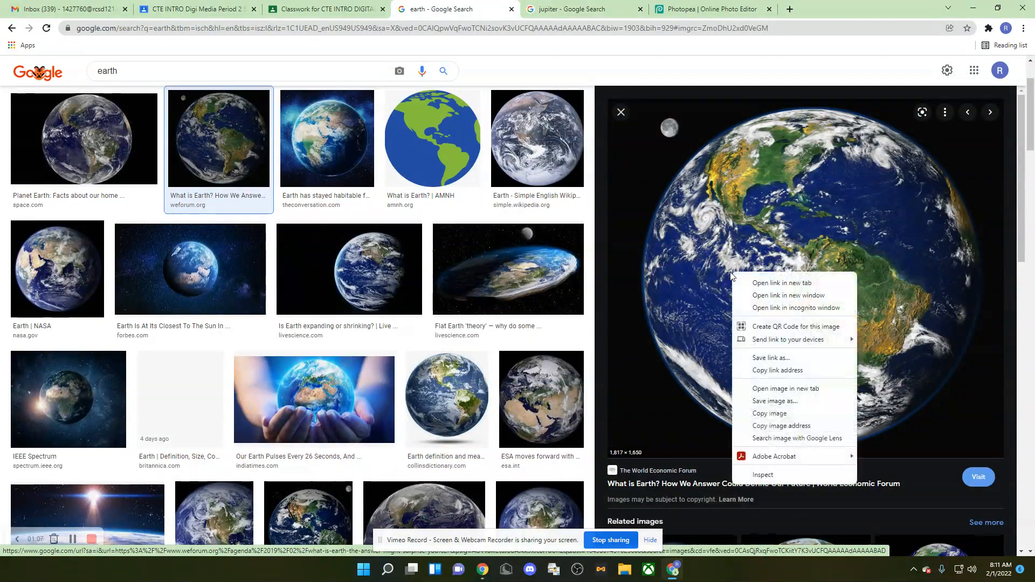
pyautogui.click(758, 401)
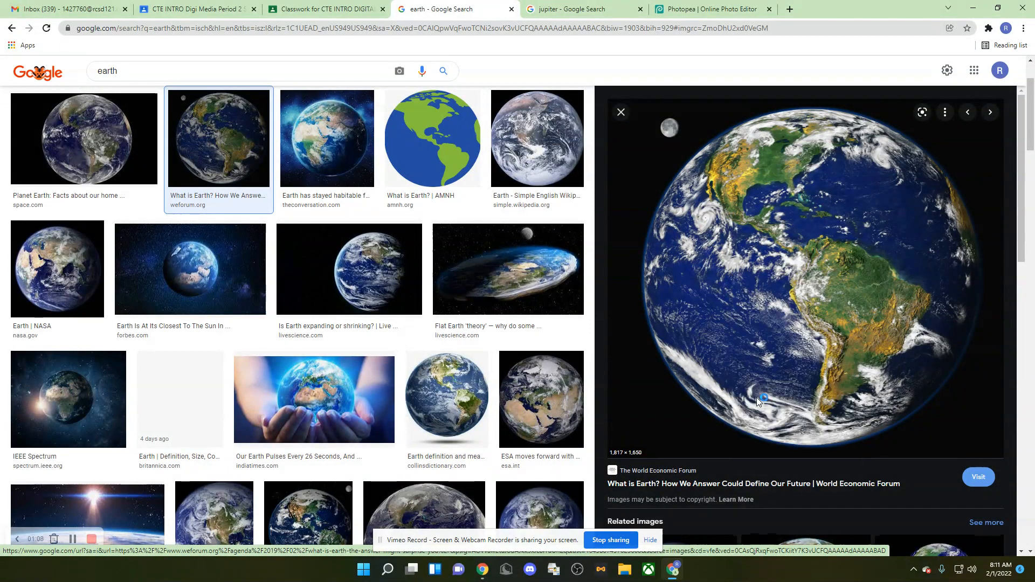
pyautogui.write('earth')
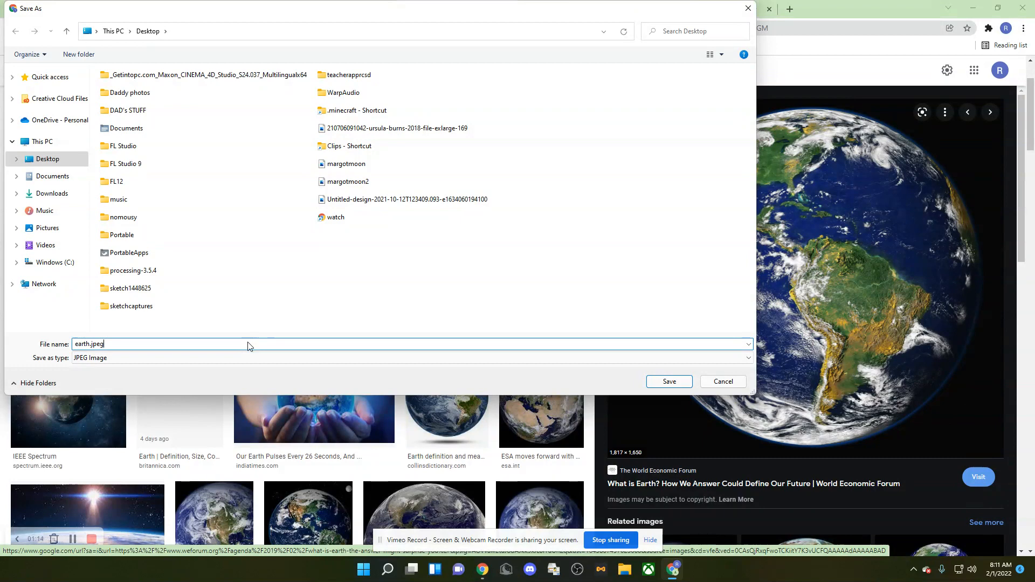
pyautogui.click(49, 199)
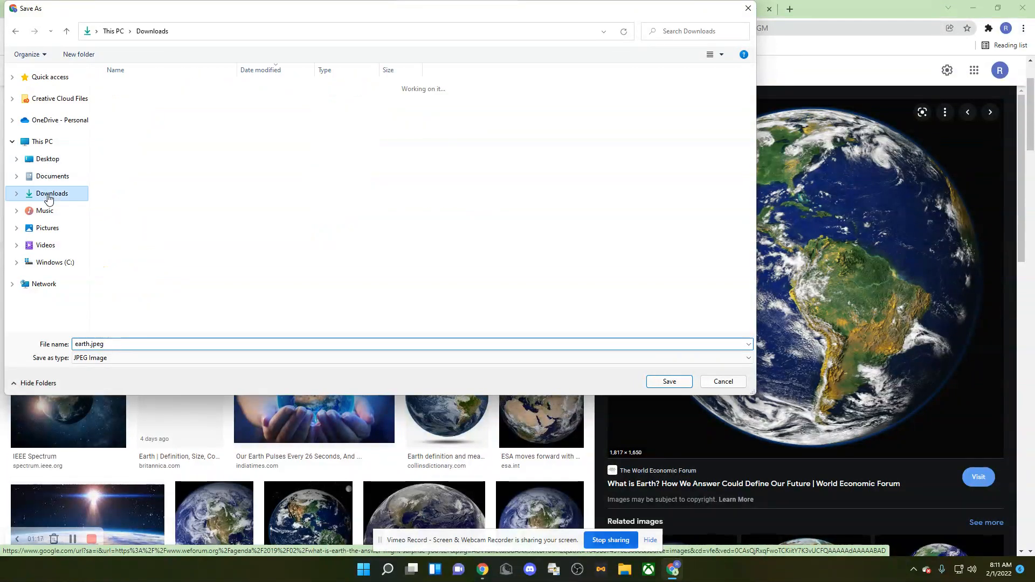
pyautogui.click(670, 381)
# Step: Switch to the jupiter search, show its image results and filter them to large images
pyautogui.click(572, 15)
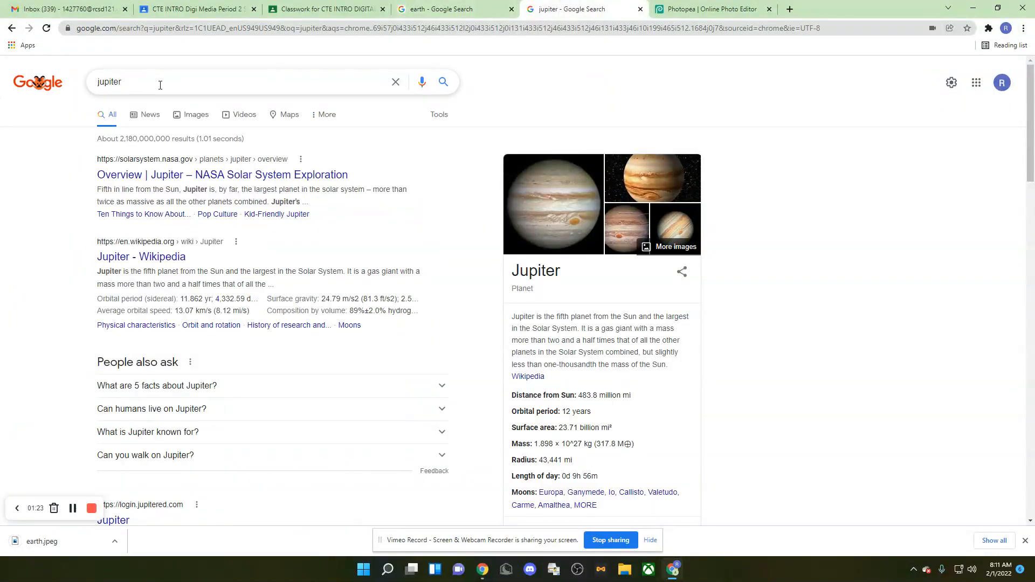
pyautogui.click(446, 125)
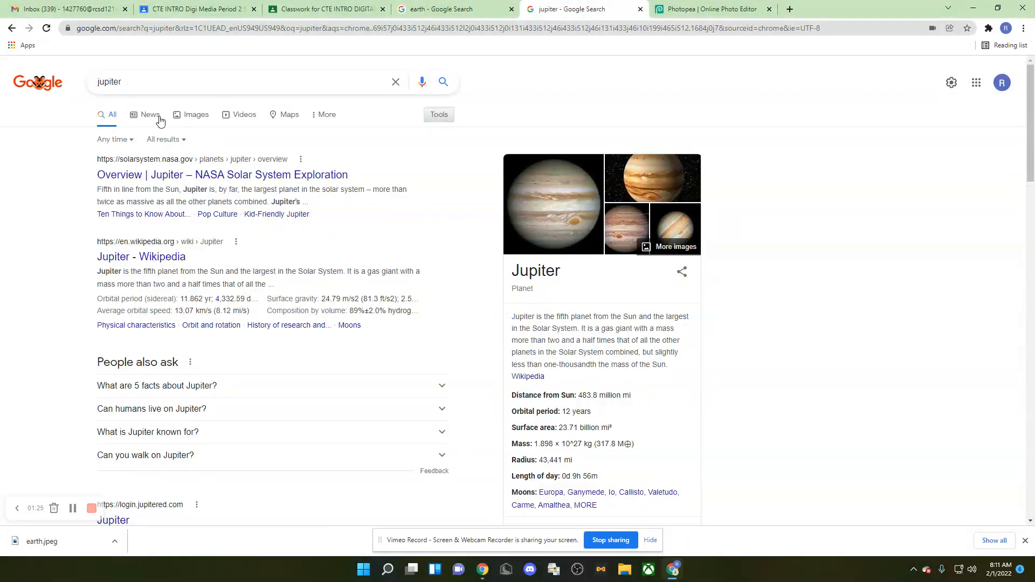
pyautogui.click(443, 121)
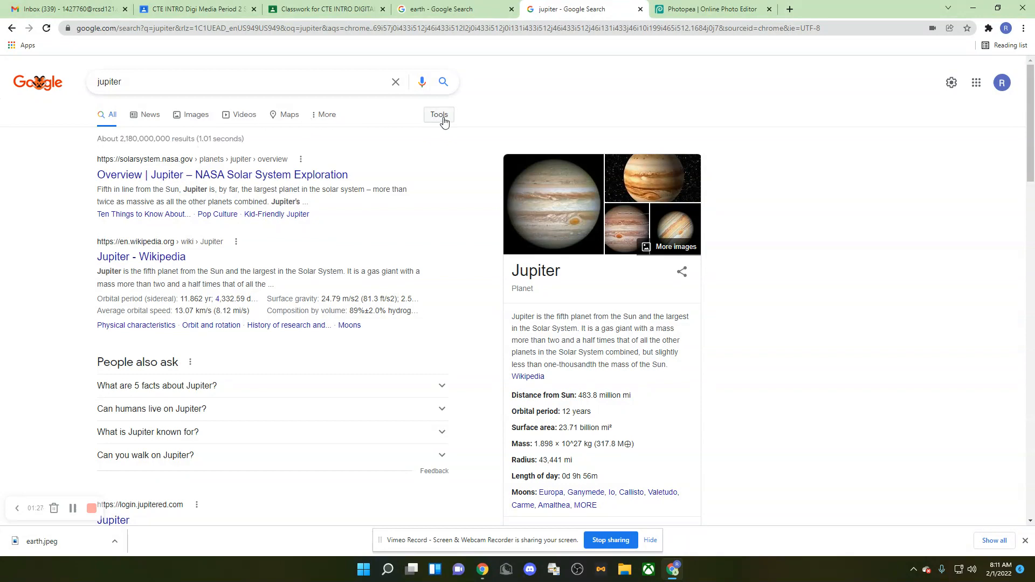
pyautogui.click(443, 121)
pyautogui.click(200, 114)
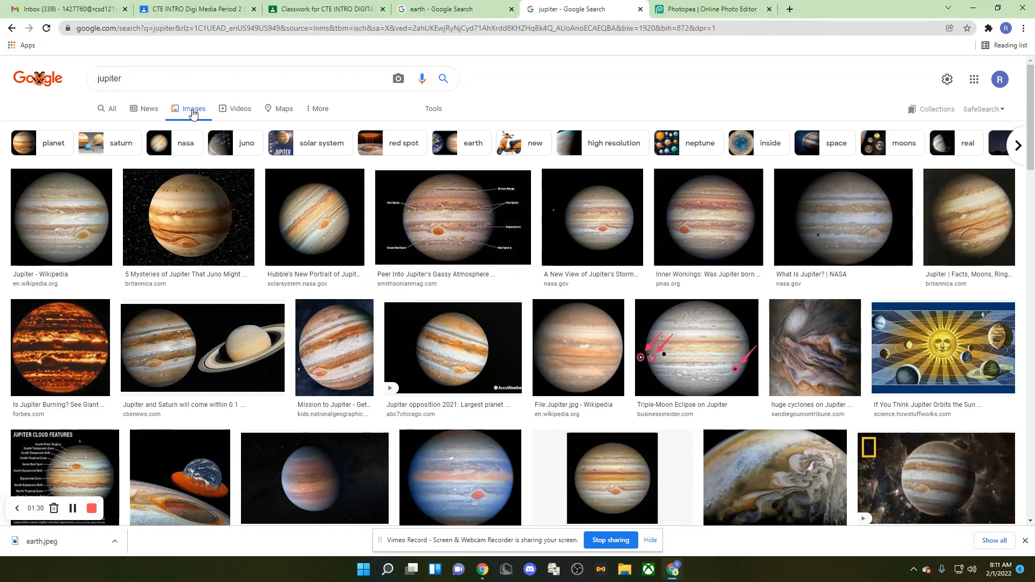
pyautogui.click(434, 109)
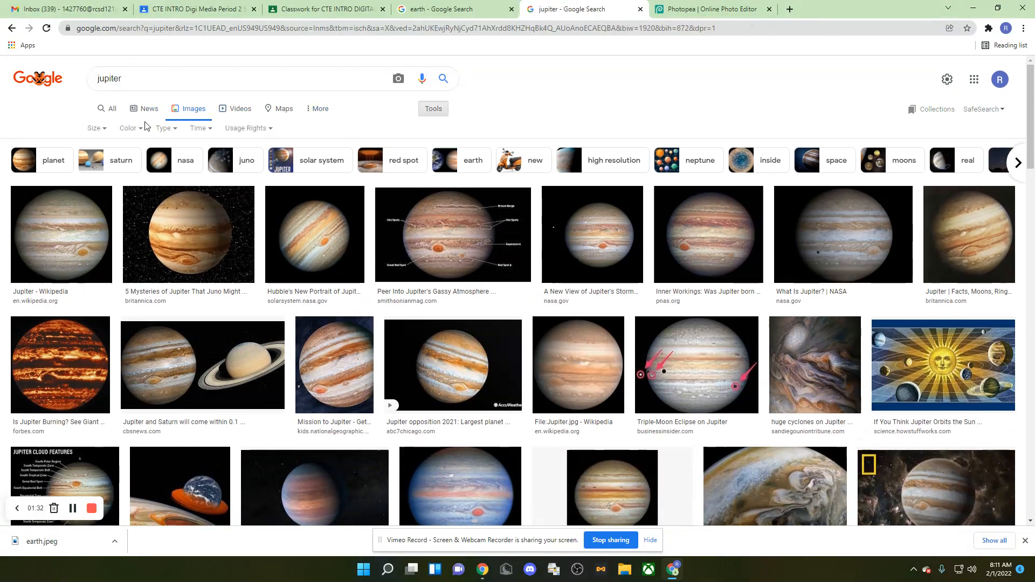
pyautogui.click(103, 129)
pyautogui.click(99, 164)
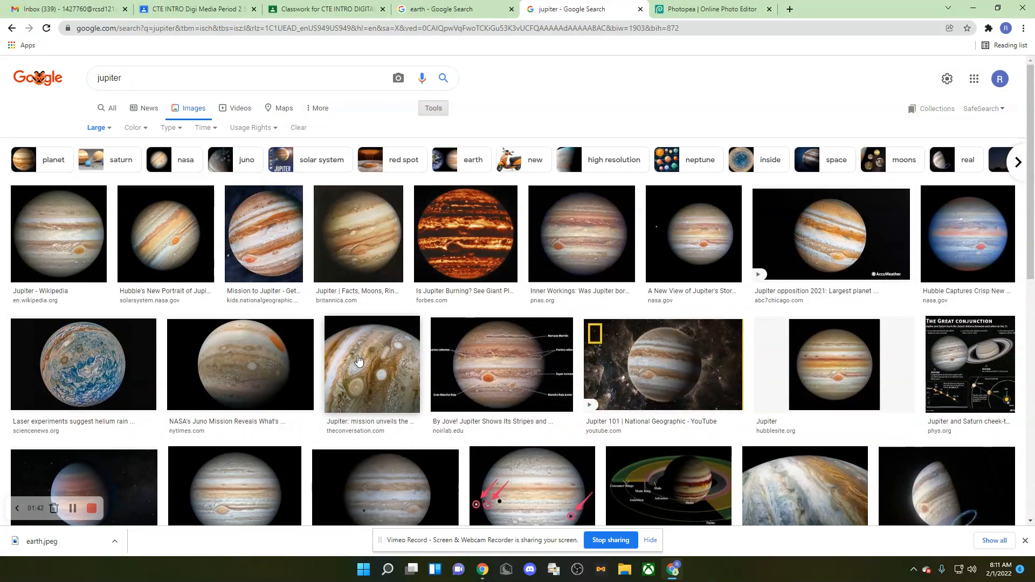
# Step: Browse the large Jupiter results, preview the Wikipedia image and close the preview
pyautogui.scroll(-3, 358, 362)
pyautogui.scroll(3, 220, 342)
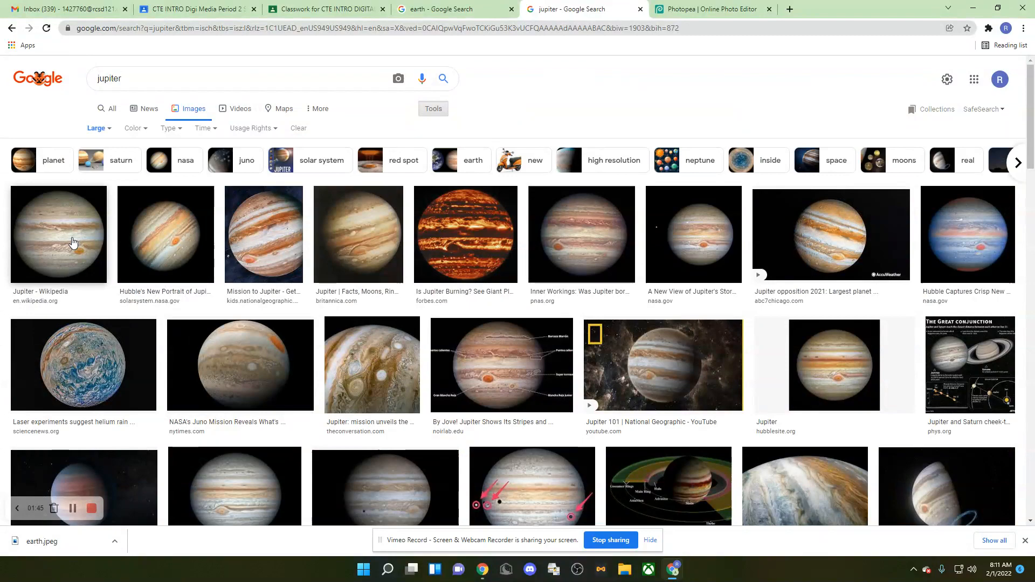
pyautogui.click(74, 243)
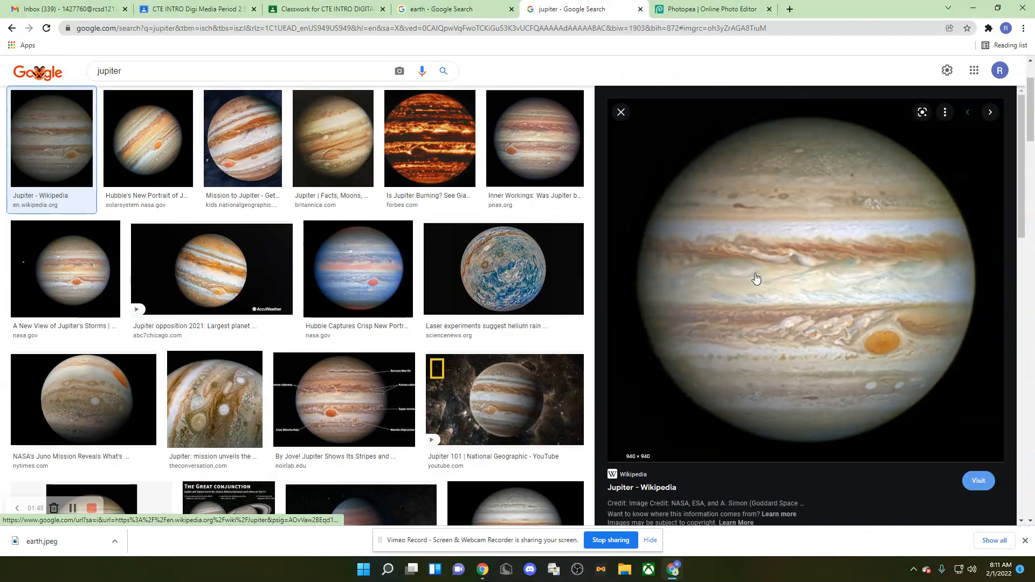
pyautogui.scroll(2, 409, 270)
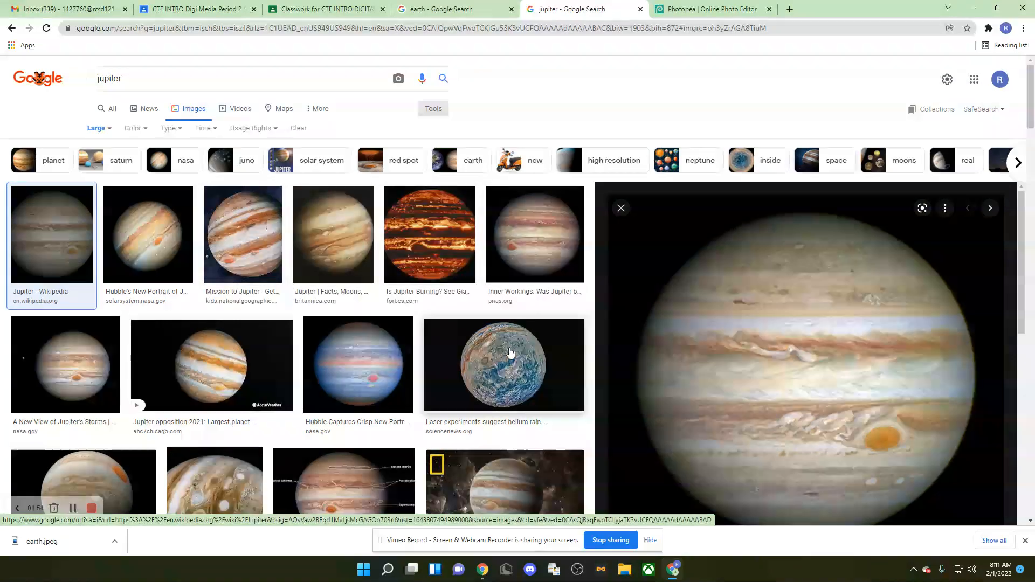
pyautogui.scroll(-4, 504, 347)
pyautogui.scroll(4, 504, 345)
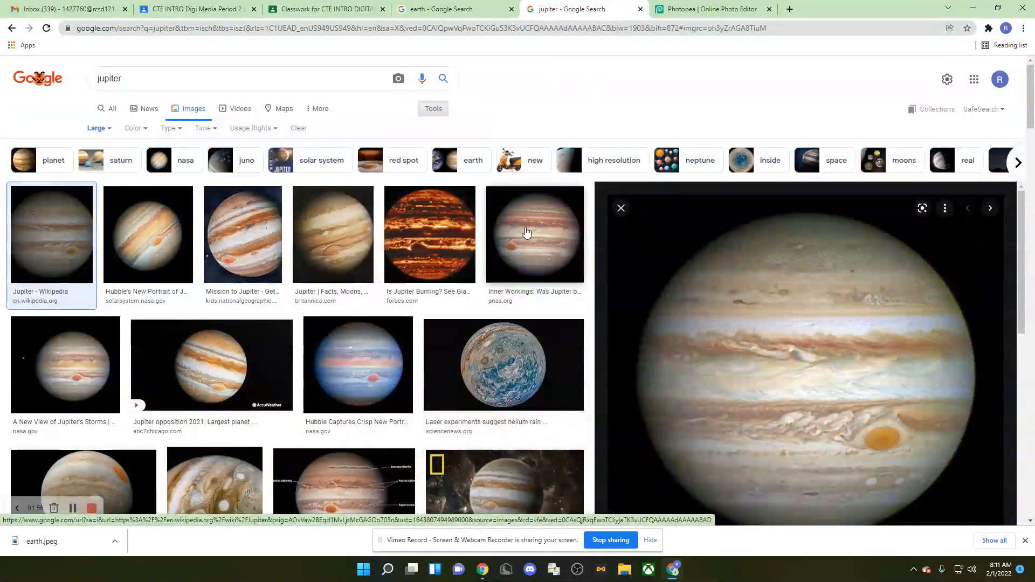
pyautogui.click(621, 209)
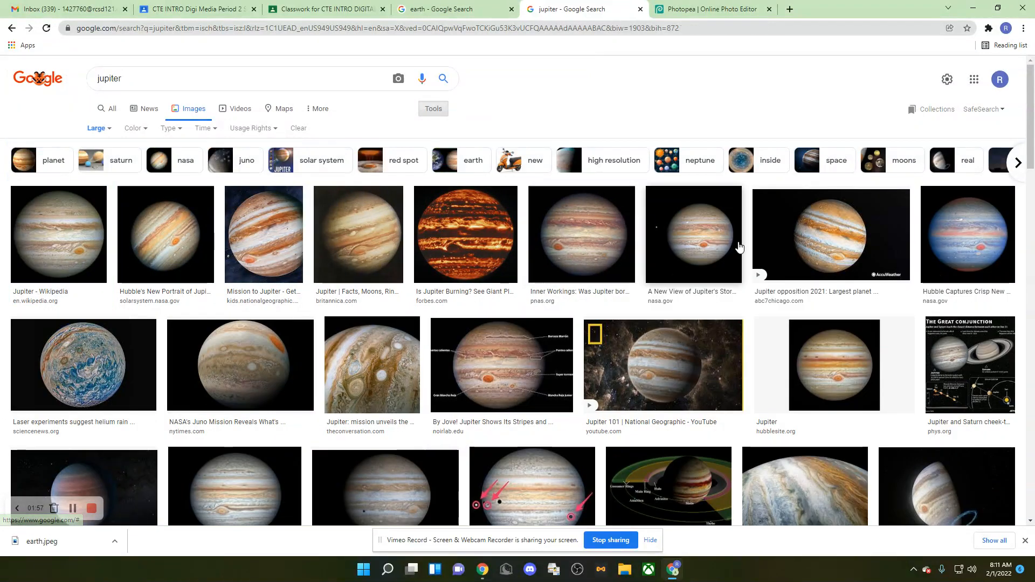
# Step: Save the full-size abc7chicago.com Jupiter image to Downloads under its suggested file name, and switch to Photopea
pyautogui.rightClick(830, 239)
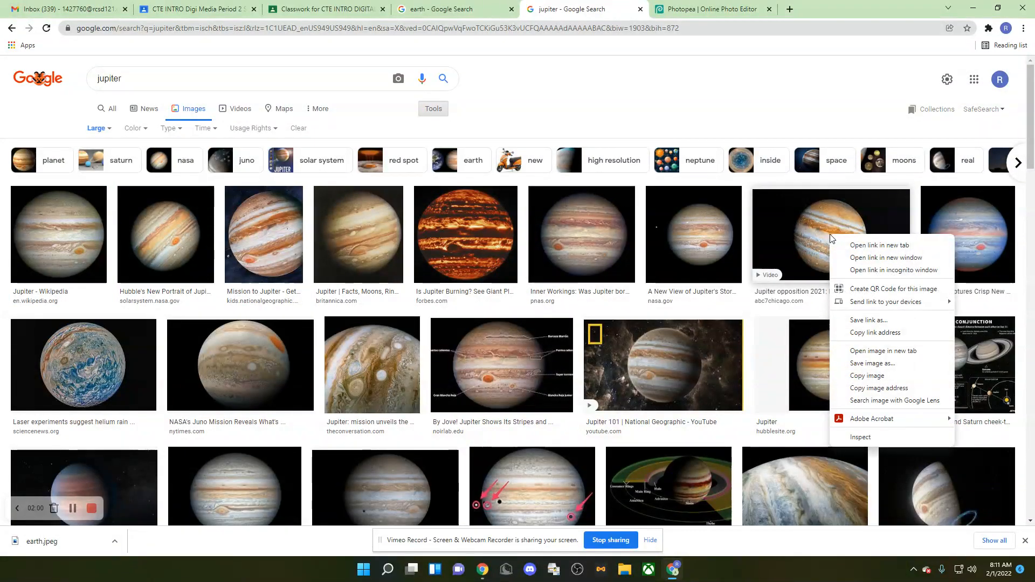
pyautogui.click(825, 240)
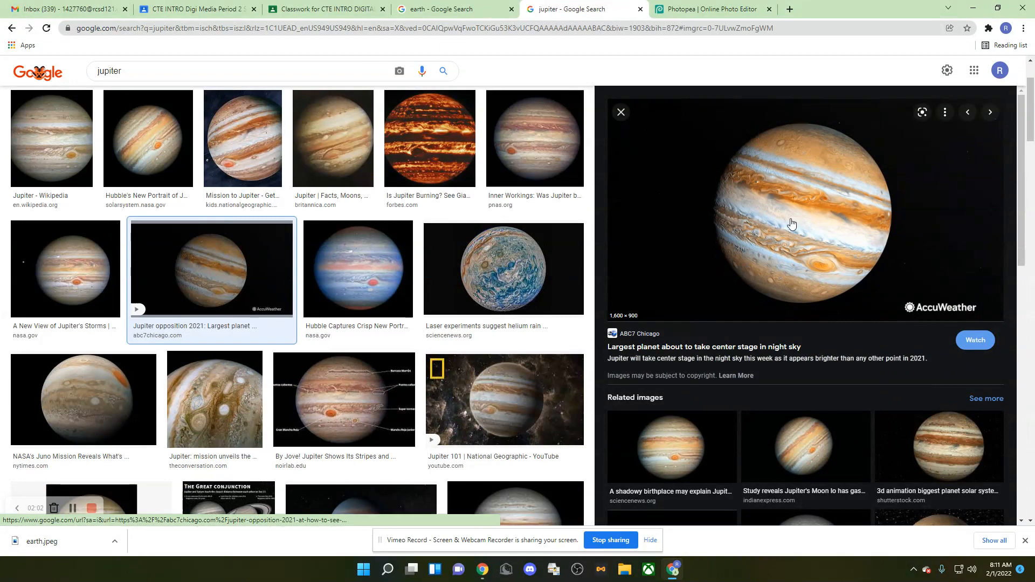
pyautogui.rightClick(787, 220)
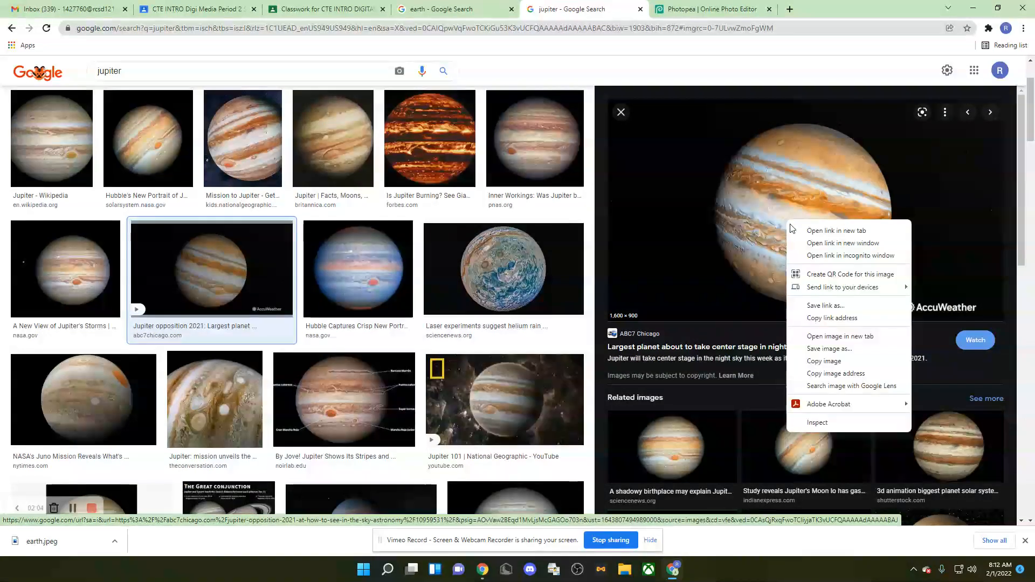
pyautogui.click(820, 352)
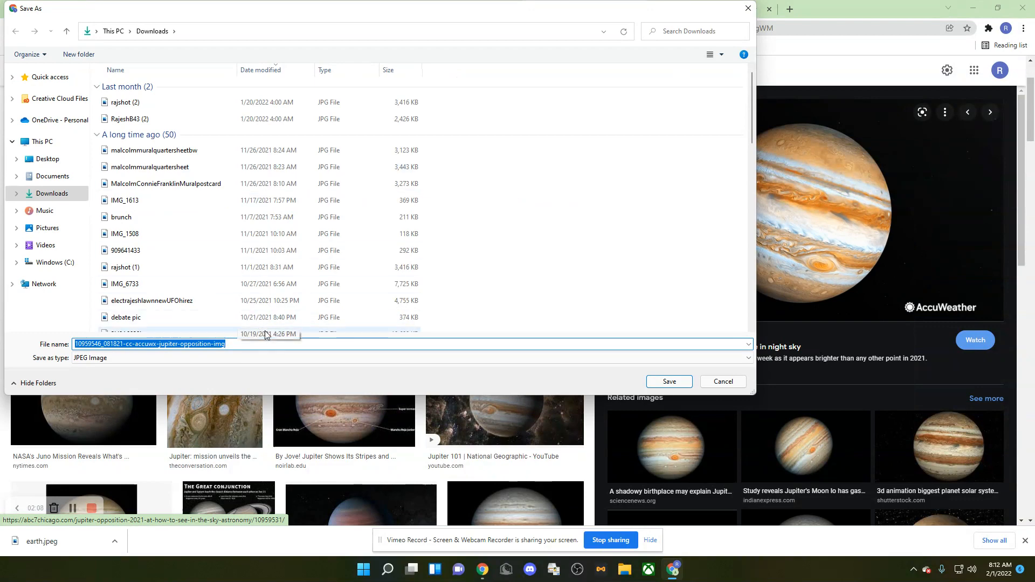
pyautogui.click(676, 381)
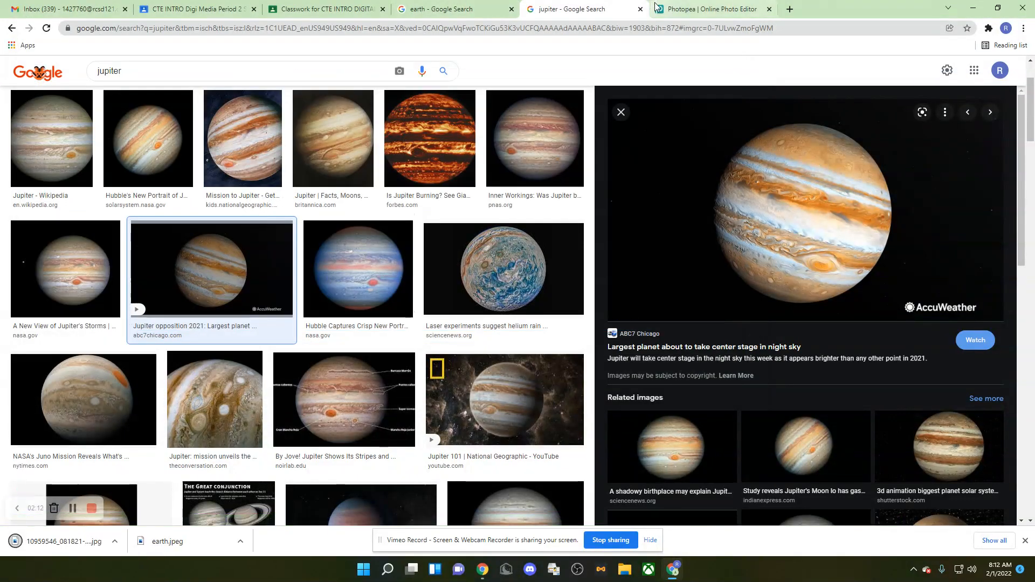
pyautogui.click(687, 12)
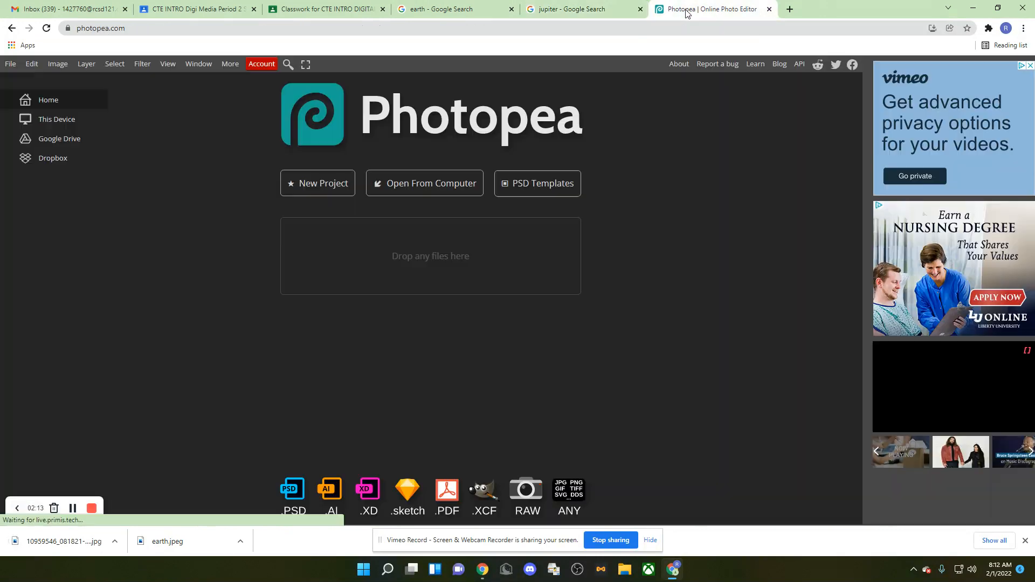
# Step: Create a new project from the A4 print preset, 210 x 297 mm at 300 DPI with a white background
pyautogui.click(10, 64)
pyautogui.click(17, 81)
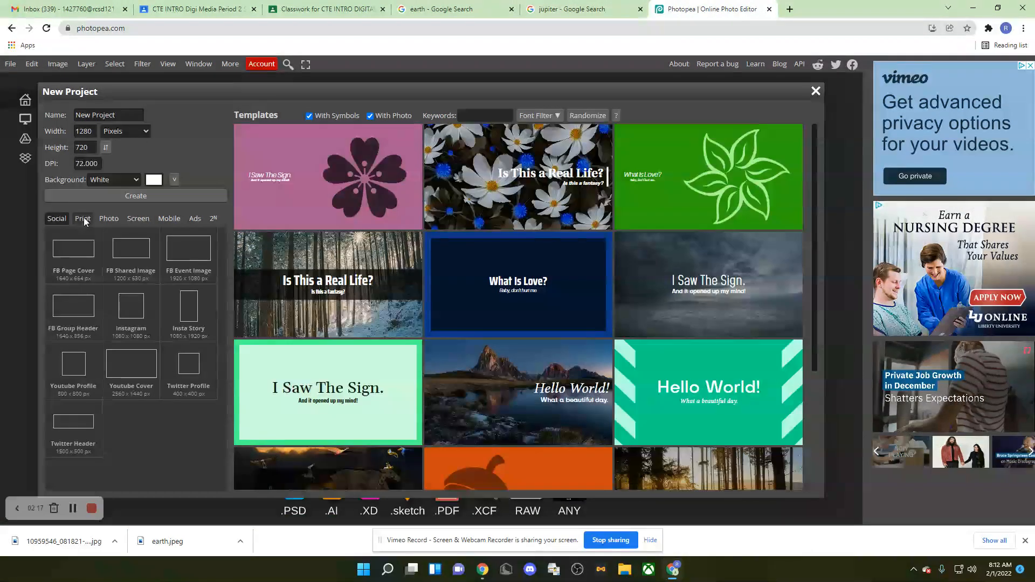
pyautogui.click(84, 218)
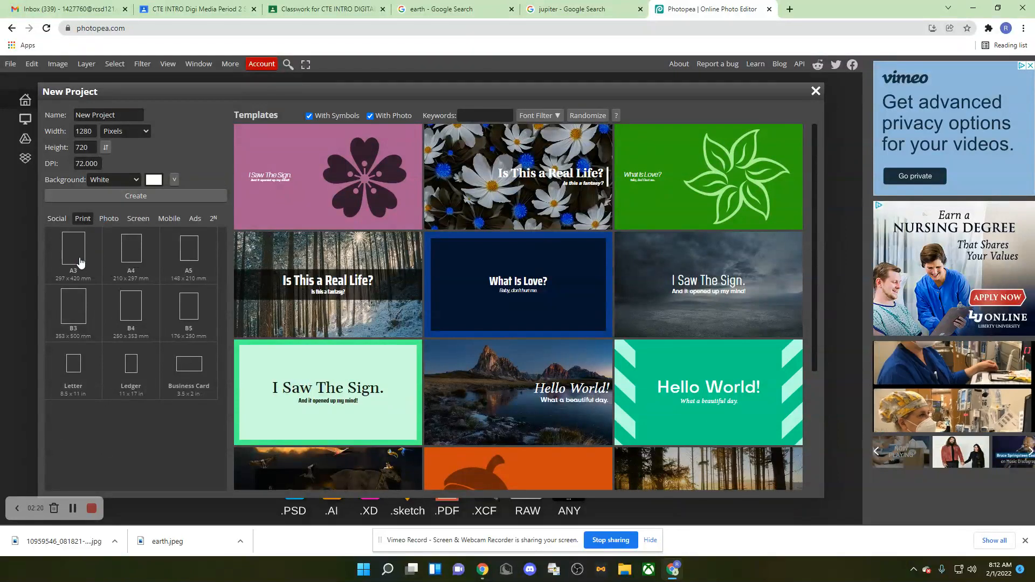
pyautogui.click(135, 261)
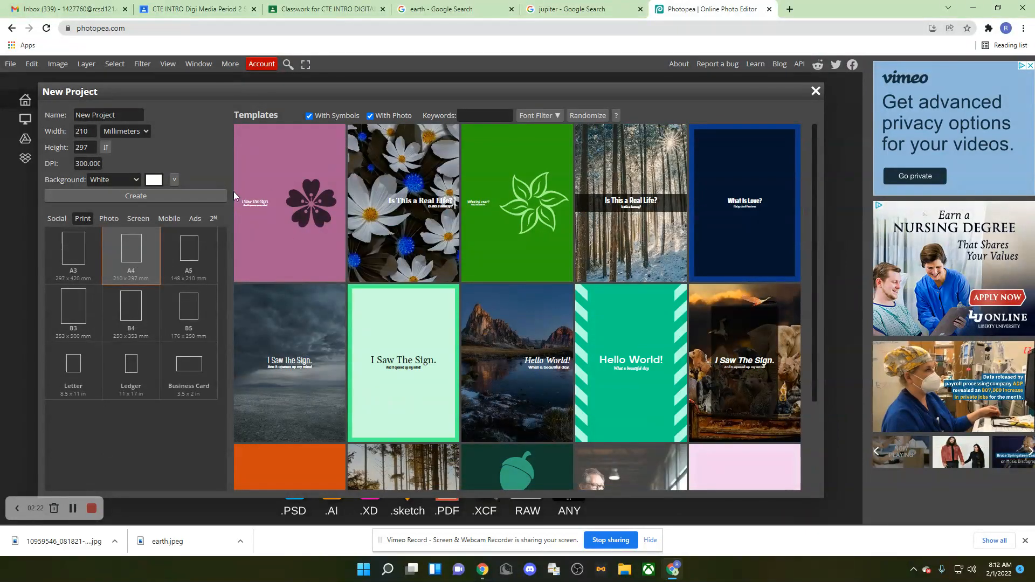
pyautogui.click(144, 197)
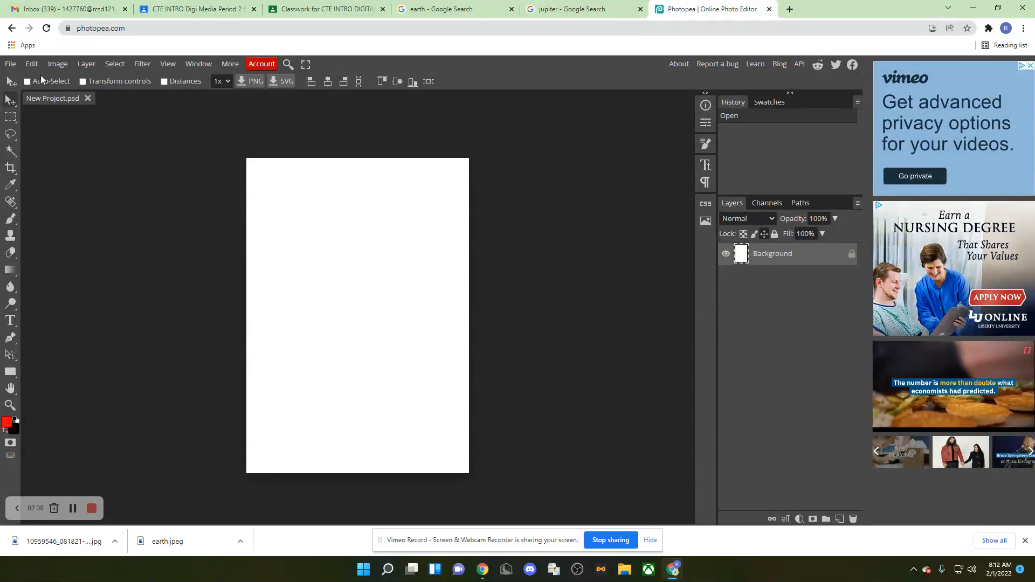
# Step: Create a second A4 project with the same 210 x 297 mm, 300 DPI and white background settings
pyautogui.click(12, 64)
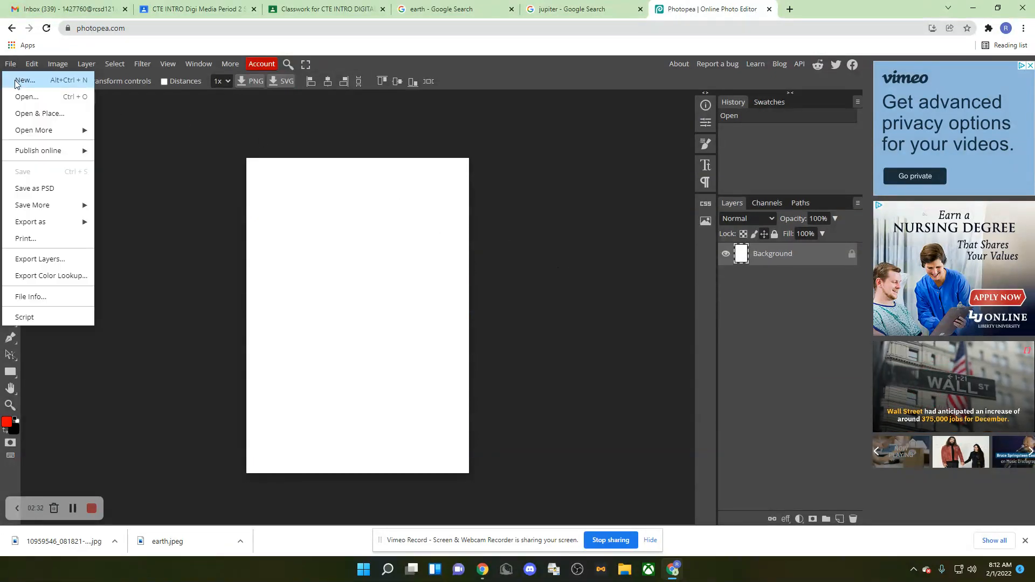
pyautogui.click(16, 81)
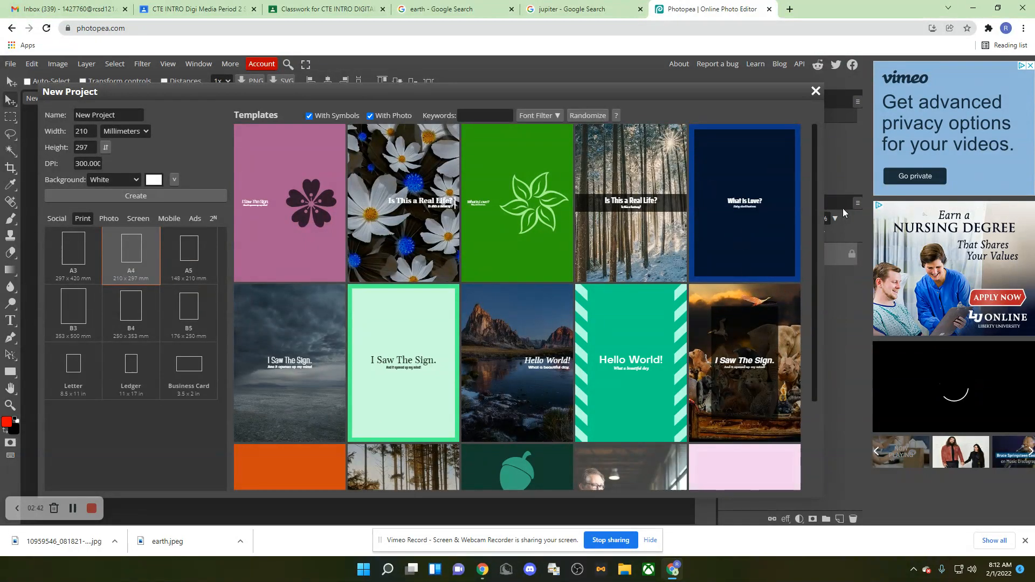
pyautogui.moveTo(732, 93)
pyautogui.mouseDown()
pyautogui.moveTo(756, 92)
pyautogui.moveTo(743, 96)
pyautogui.moveTo(745, 214)
pyautogui.moveTo(747, 93)
pyautogui.mouseUp()
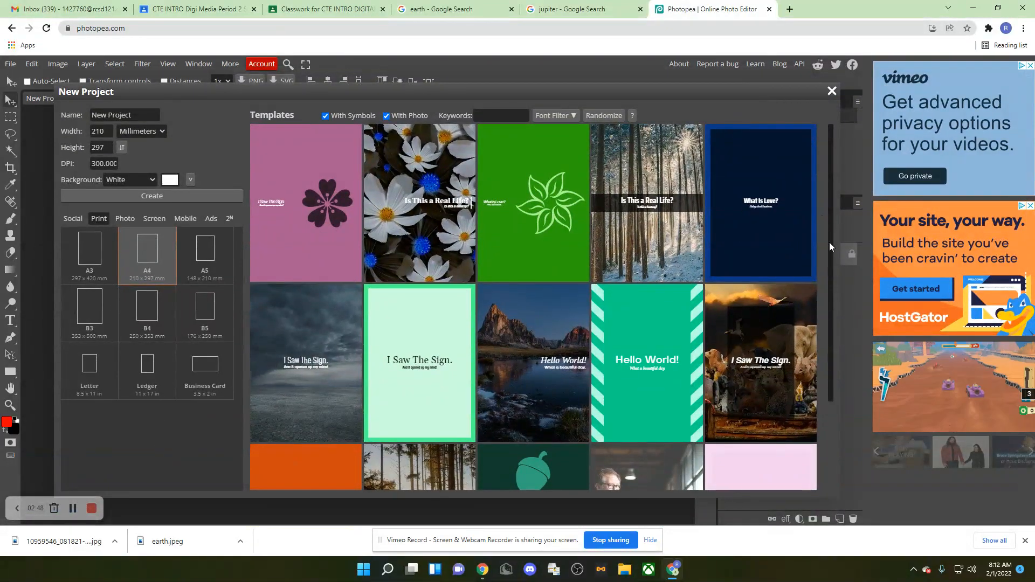
pyautogui.click(156, 196)
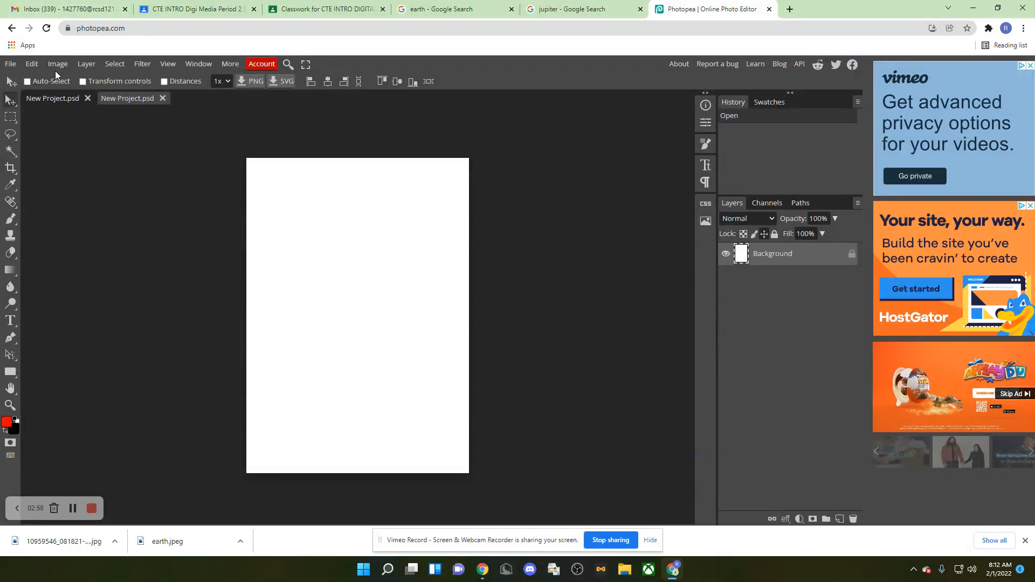
# Step: Place the Jupiter image 10959546_081821-cc-accuwx-jupiter-opposition-img from Downloads into the blank A4 page at its original scale
pyautogui.click(10, 65)
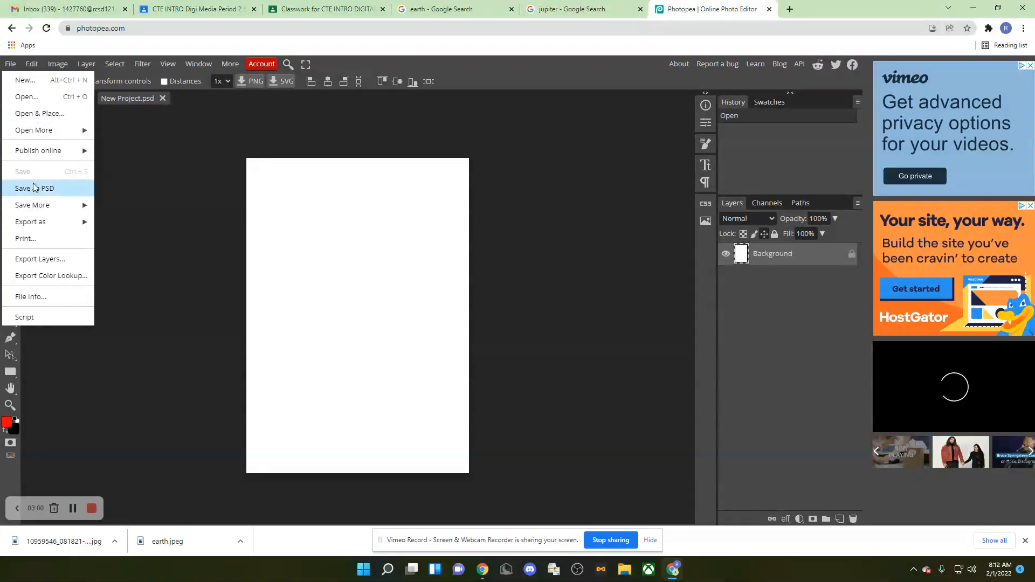
pyautogui.click(36, 114)
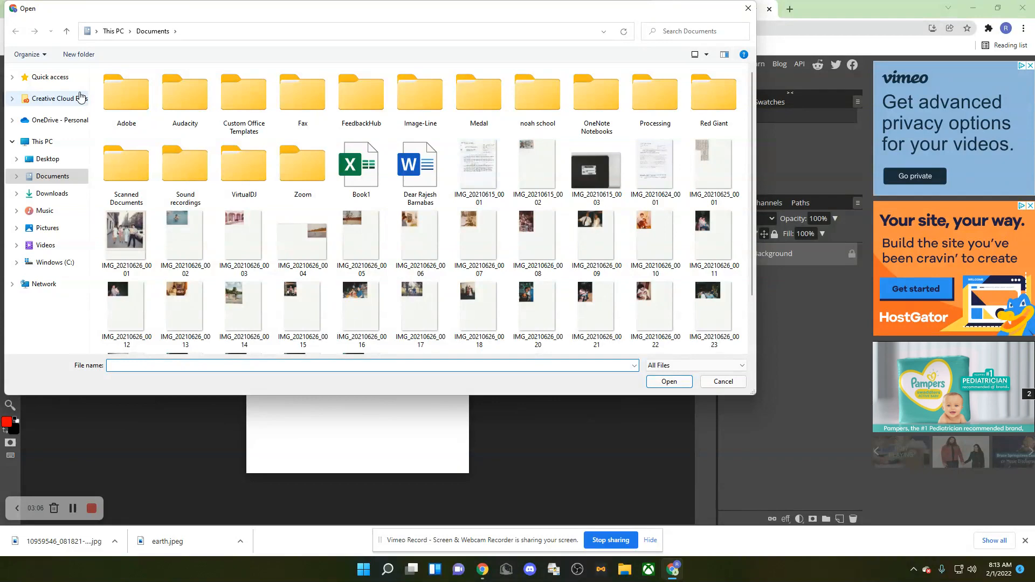
pyautogui.click(50, 194)
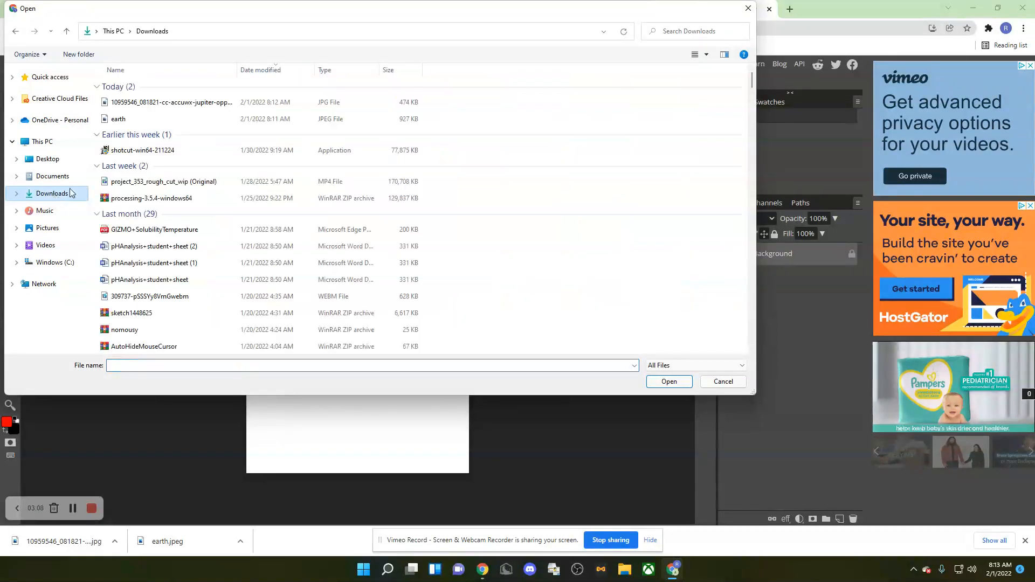
pyautogui.click(152, 102)
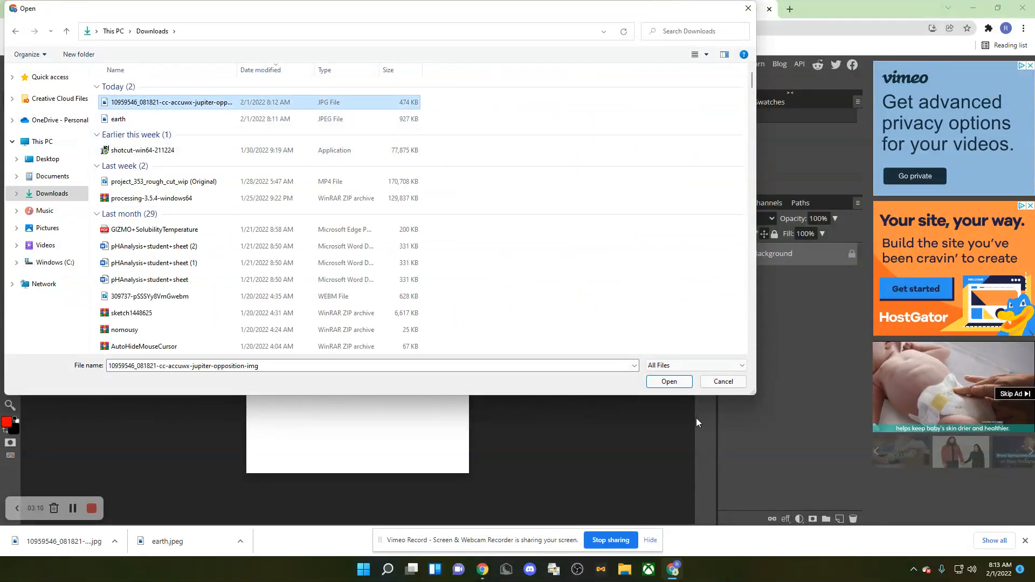
pyautogui.click(669, 382)
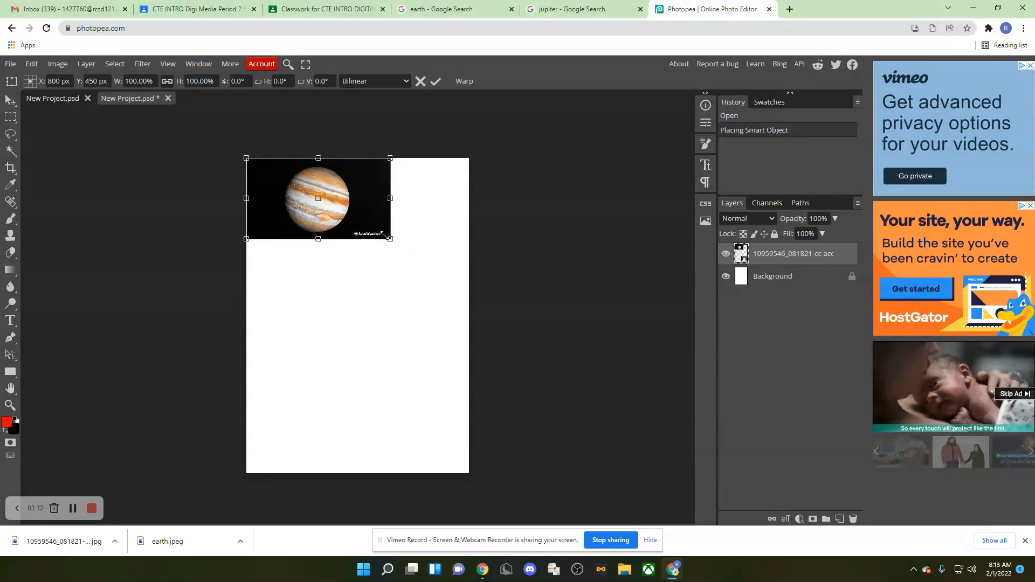
pyautogui.press('Return')
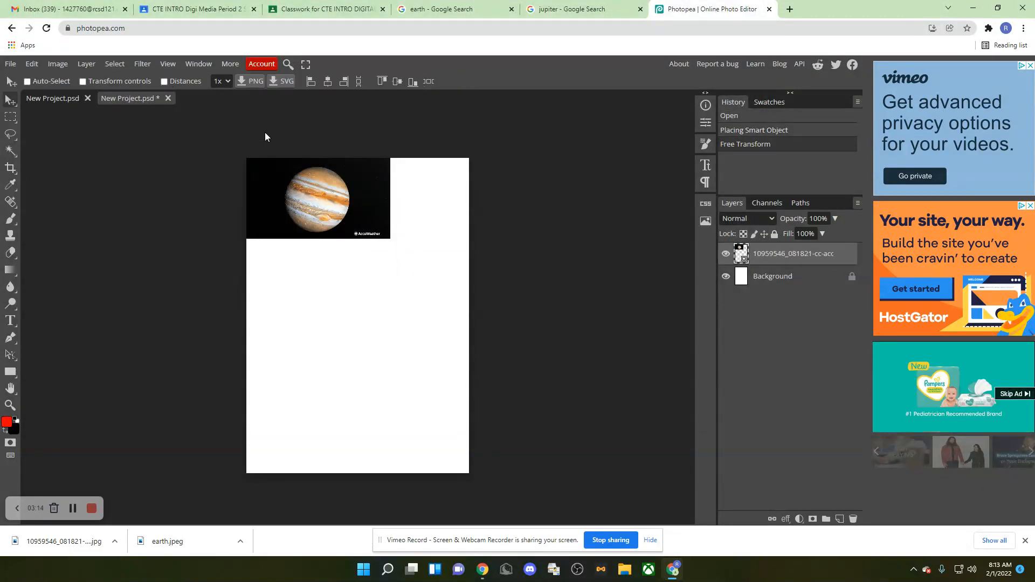
# Step: Place the earth image from Downloads at 100% scale, position it below Jupiter and apply the placement
pyautogui.click(16, 64)
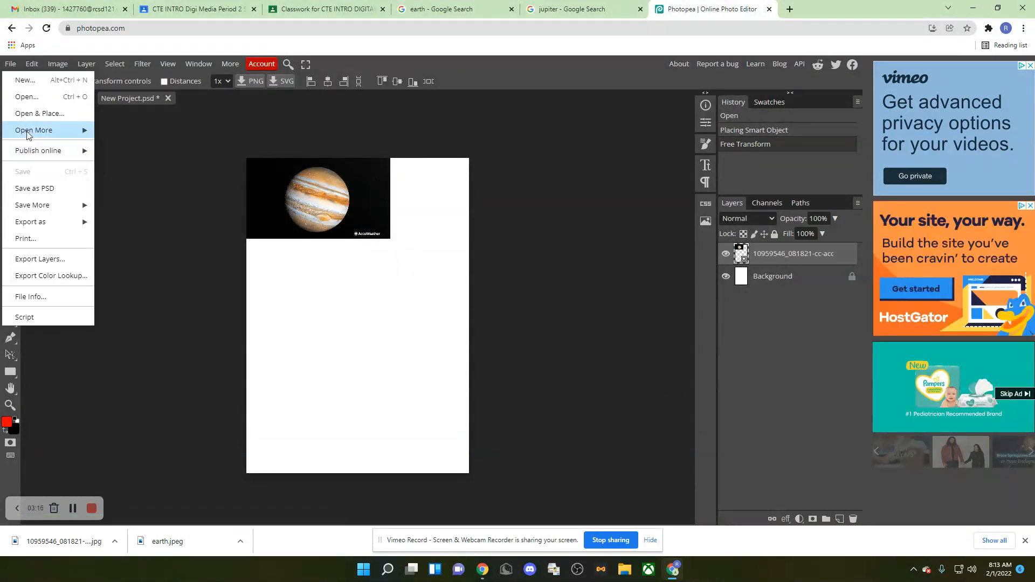
pyautogui.click(27, 113)
pyautogui.click(132, 119)
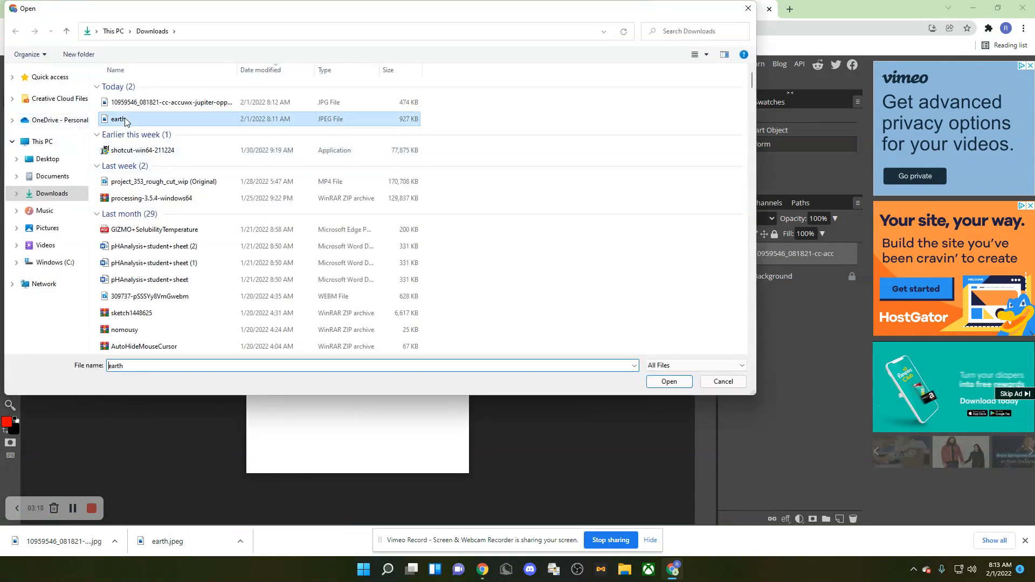
pyautogui.click(667, 381)
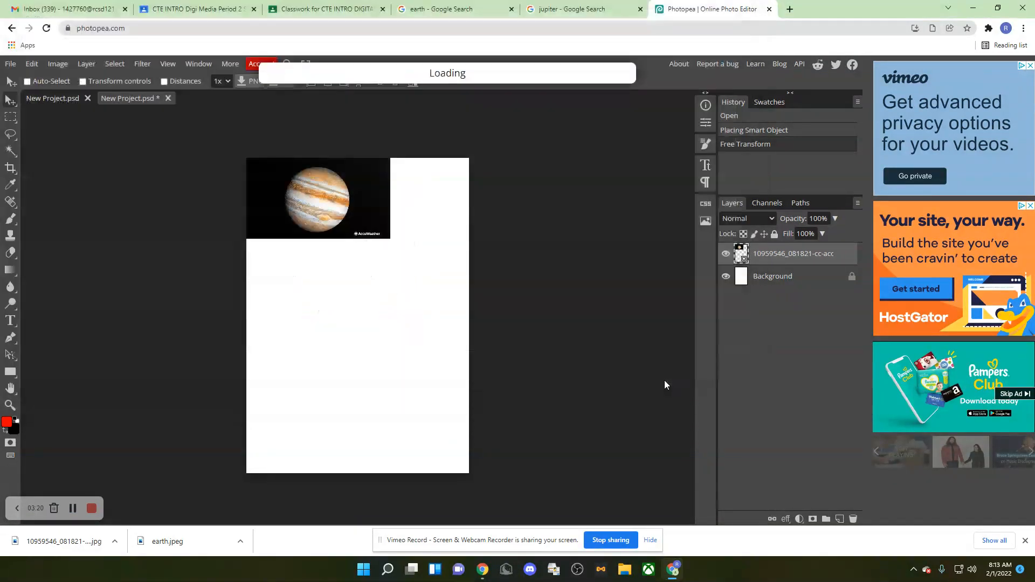
pyautogui.moveTo(337, 238); pyautogui.dragTo(365, 321)
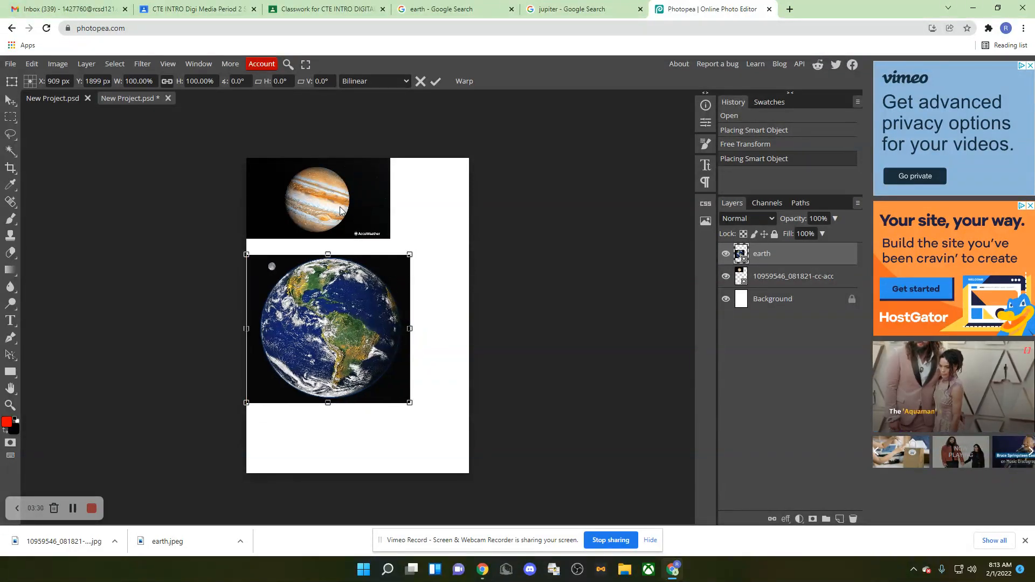
pyautogui.moveTo(330, 206)
pyautogui.mouseDown()
pyautogui.moveTo(361, 215)
pyautogui.moveTo(323, 213)
pyautogui.mouseUp()
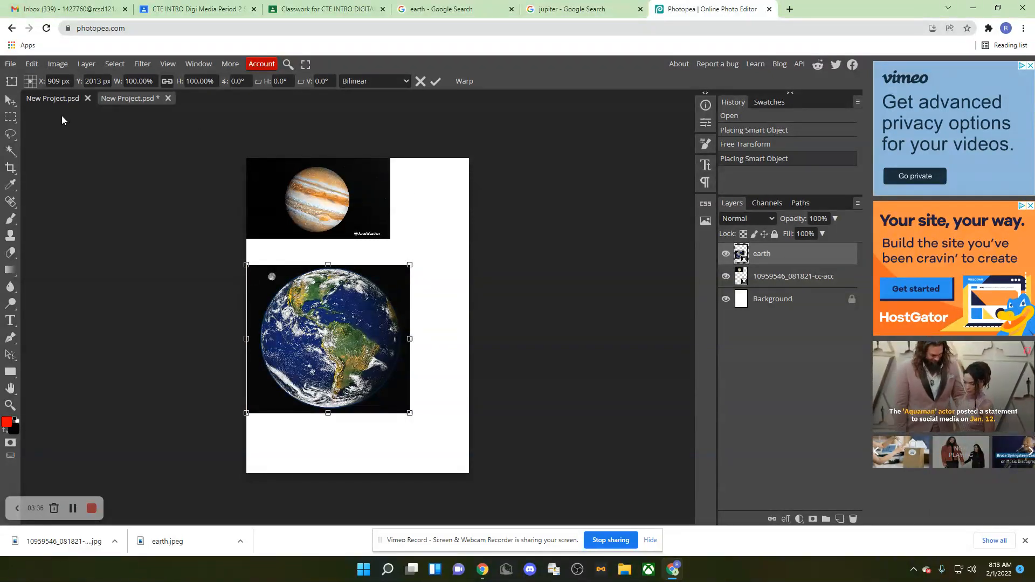
pyautogui.scroll(4, 173, 165)
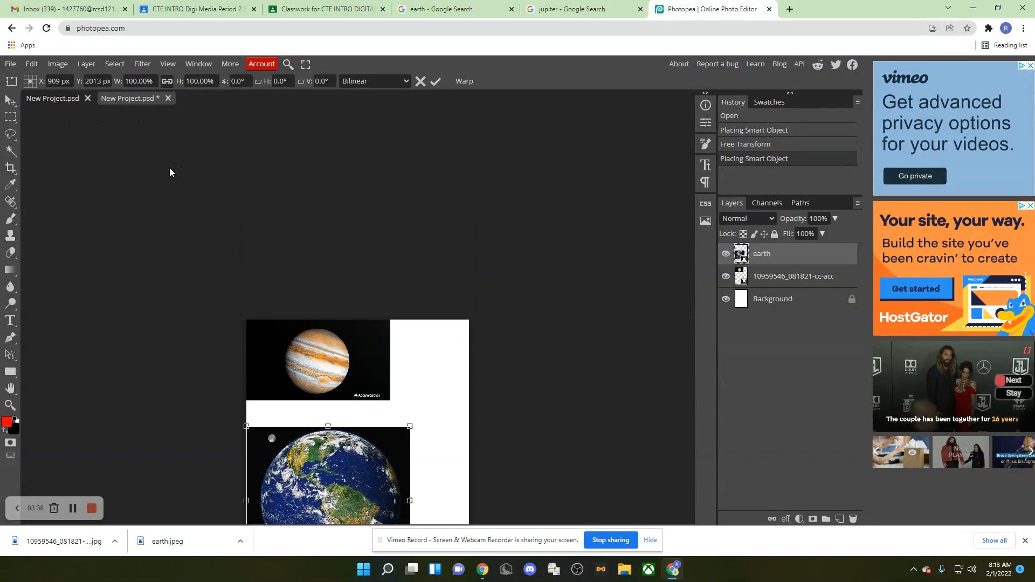
pyautogui.scroll(-5, 218, 216)
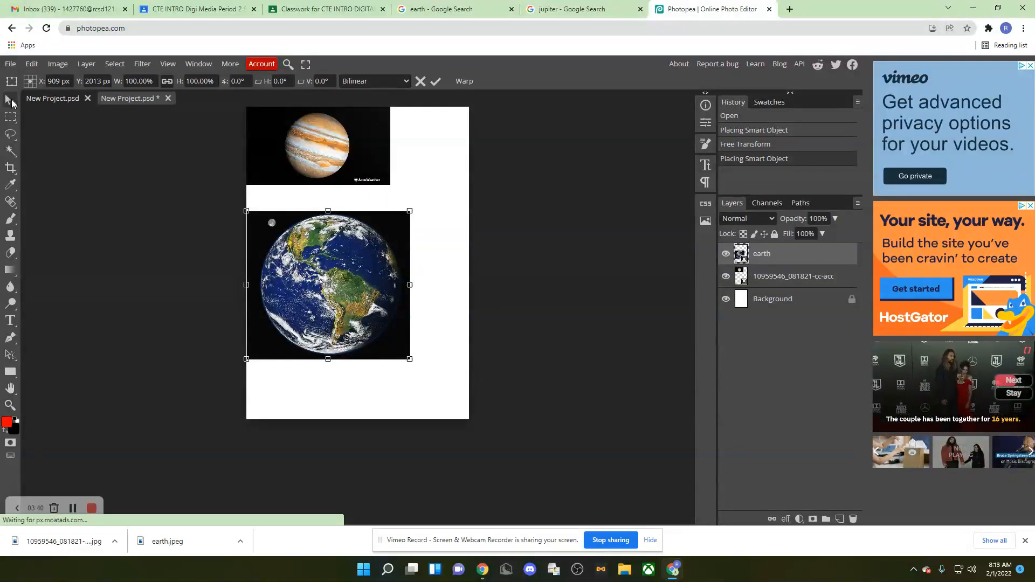
pyautogui.click(12, 101)
# Step: Turn on Auto-Select, reposition the Jupiter and Earth images individually near the upper part of the page, and enable Transform controls
pyautogui.moveTo(336, 160)
pyautogui.mouseDown()
pyautogui.moveTo(372, 172)
pyautogui.moveTo(336, 163)
pyautogui.mouseUp()
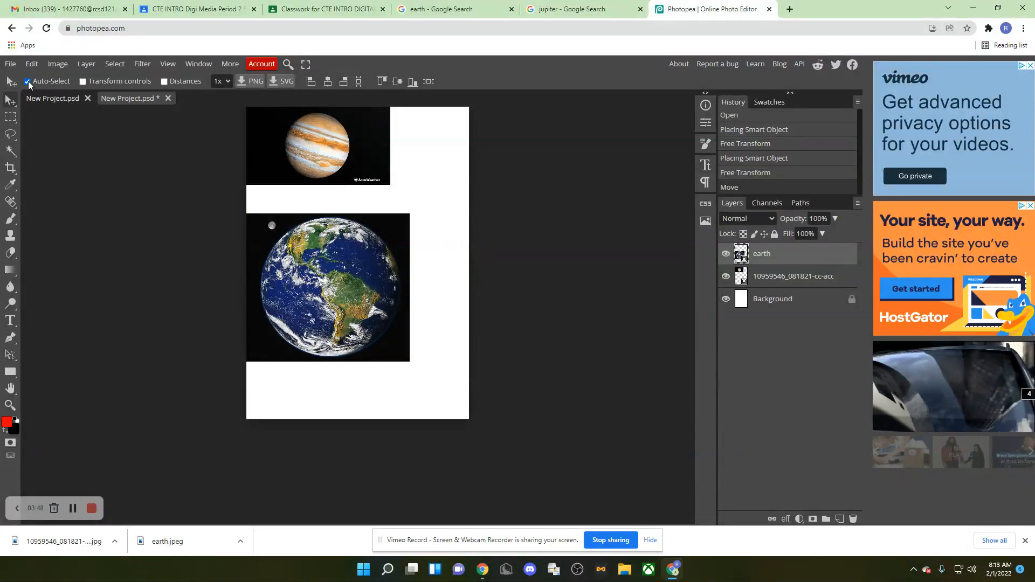
pyautogui.click(305, 150)
pyautogui.moveTo(336, 167)
pyautogui.mouseDown()
pyautogui.moveTo(364, 178)
pyautogui.moveTo(337, 171)
pyautogui.mouseUp()
pyautogui.moveTo(332, 277)
pyautogui.mouseDown()
pyautogui.moveTo(357, 291)
pyautogui.moveTo(331, 263)
pyautogui.mouseUp()
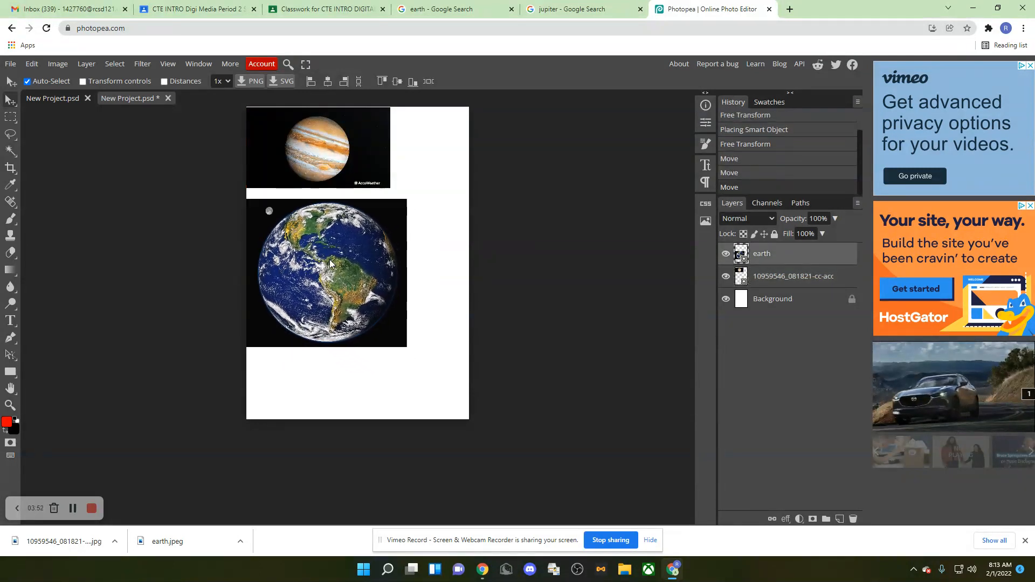
pyautogui.moveTo(318, 167); pyautogui.dragTo(332, 175)
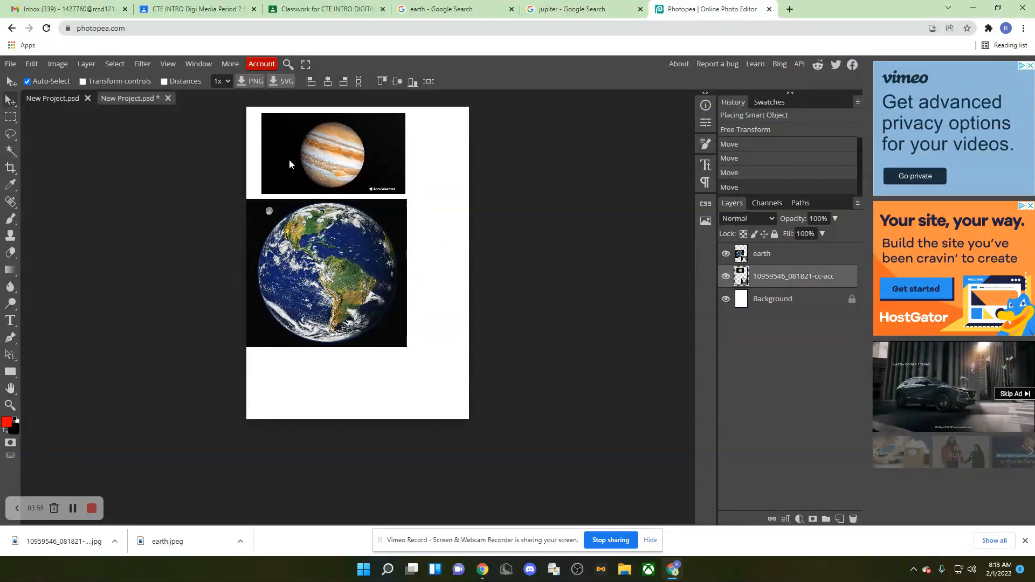
pyautogui.click(83, 81)
pyautogui.moveTo(405, 194); pyautogui.dragTo(510, 267)
pyautogui.moveTo(438, 220); pyautogui.dragTo(446, 251)
pyautogui.click(32, 63)
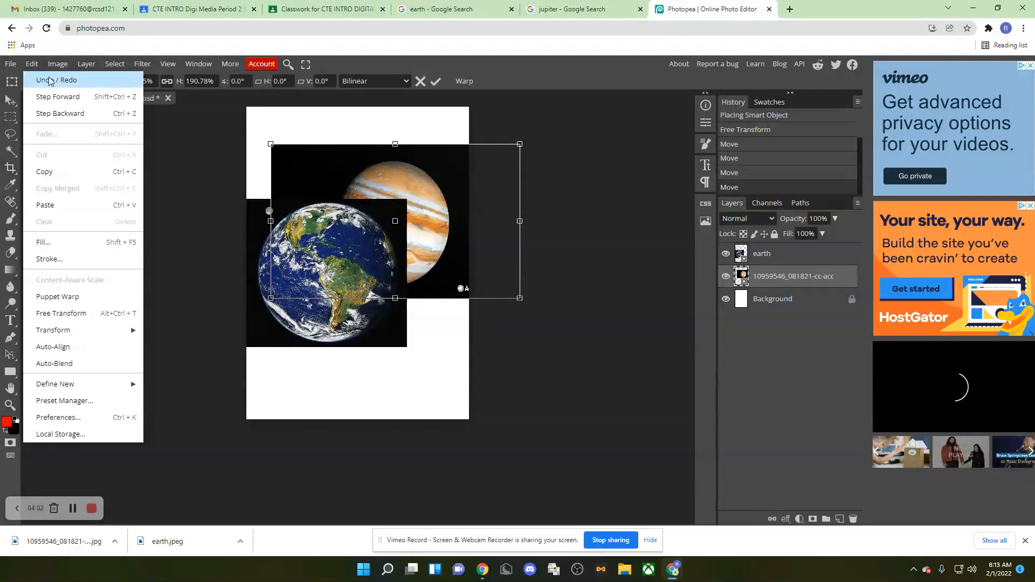
pyautogui.click(103, 81)
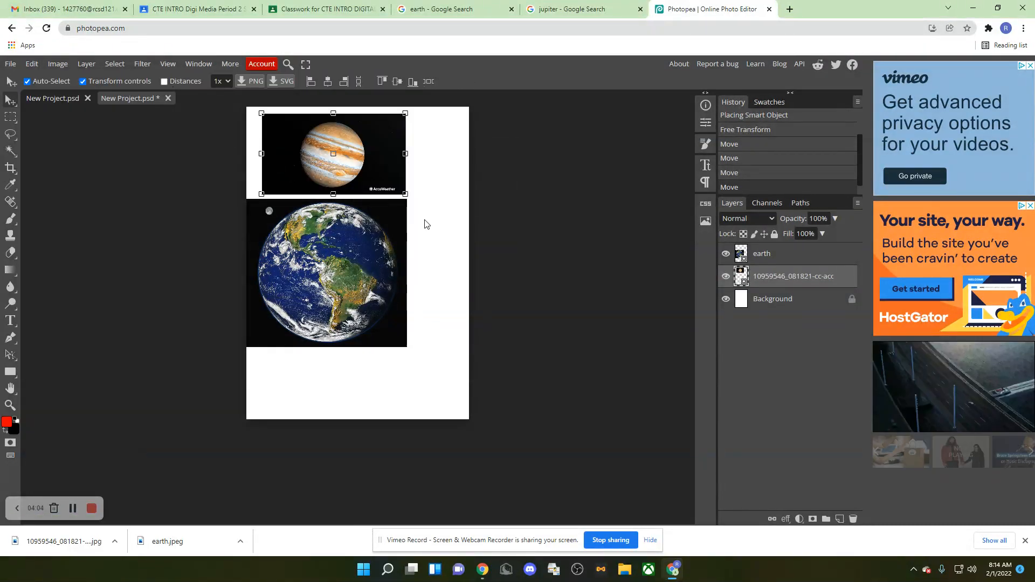
# Step: Enlarge the Jupiter image proportionally to 195% and move it behind the Earth image
pyautogui.moveTo(404, 194); pyautogui.dragTo(508, 278)
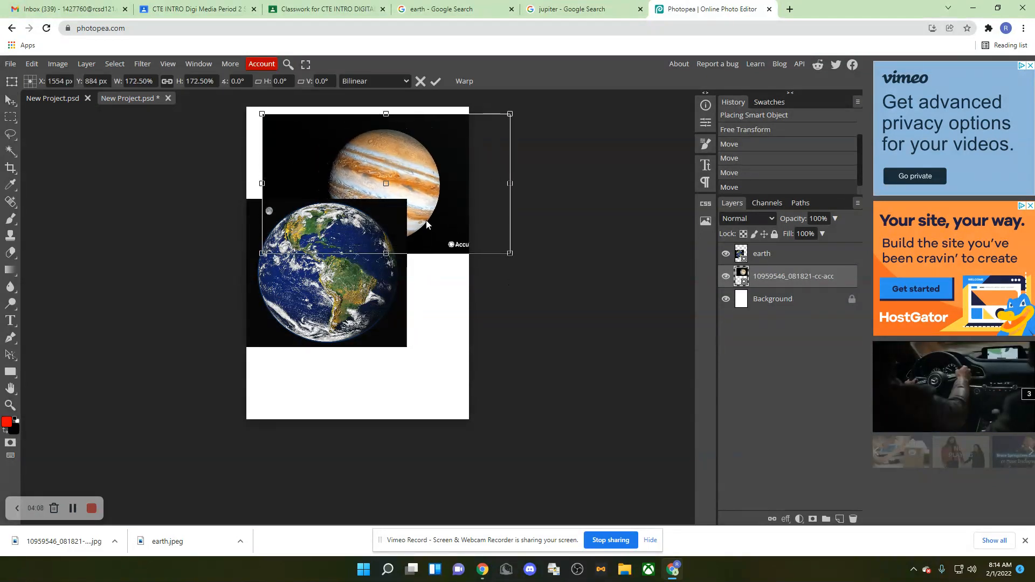
pyautogui.moveTo(415, 189); pyautogui.dragTo(414, 285)
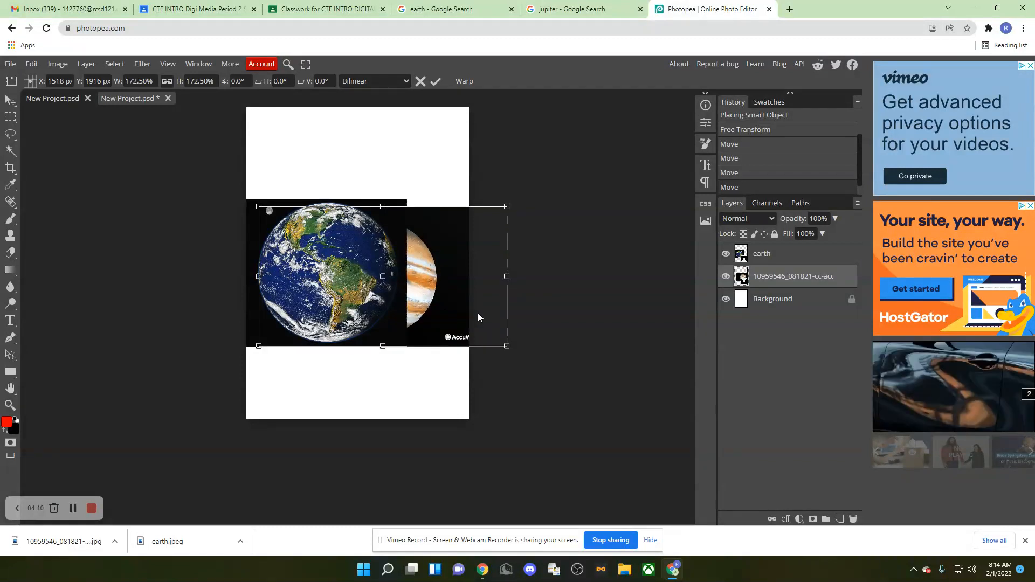
pyautogui.moveTo(508, 348); pyautogui.dragTo(535, 362)
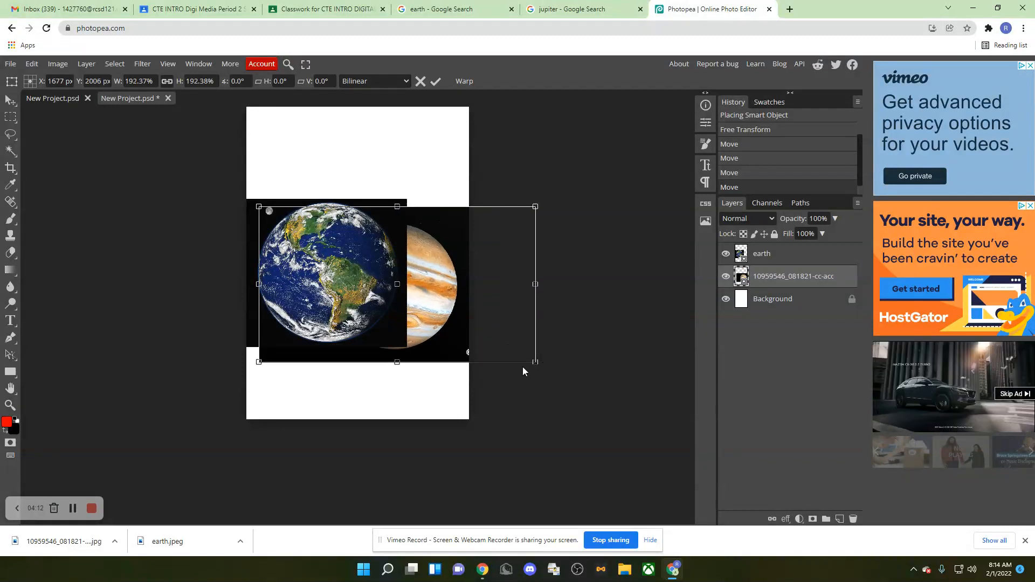
pyautogui.moveTo(435, 302); pyautogui.dragTo(419, 296)
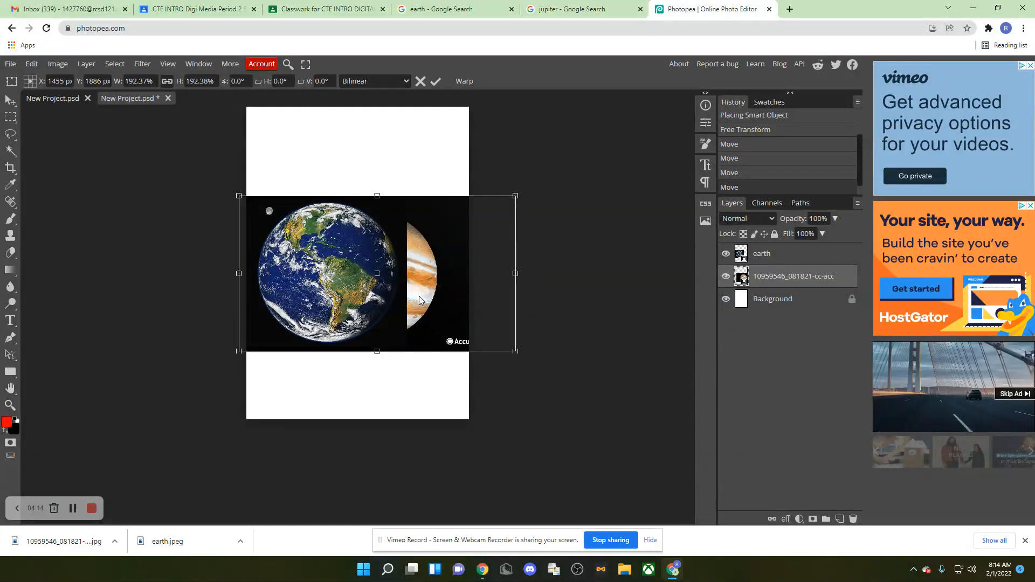
pyautogui.moveTo(516, 351)
pyautogui.mouseDown()
pyautogui.moveTo(567, 384)
pyautogui.moveTo(542, 358)
pyautogui.moveTo(520, 354)
pyautogui.mouseUp()
pyautogui.moveTo(432, 304); pyautogui.dragTo(417, 303)
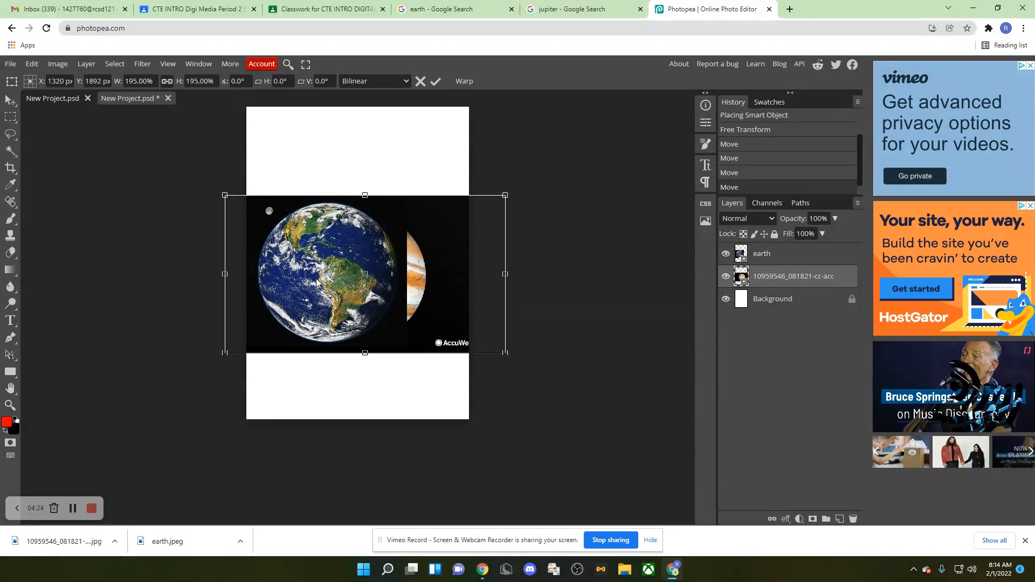
# Step: Fine-position Jupiter at X 1332 px, Y 1868 px, apply the transform, and centre the Earth image over Jupiter
pyautogui.moveTo(316, 281); pyautogui.dragTo(318, 281)
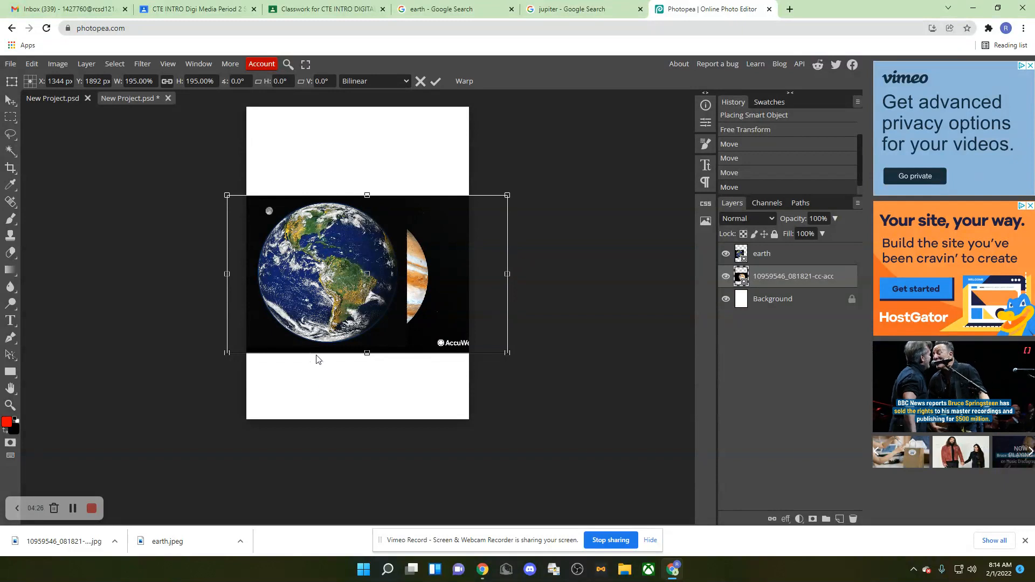
pyautogui.press('Up')
pyautogui.press('Up')
pyautogui.press('Up')
pyautogui.press('Up')
pyautogui.press('Left')
pyautogui.press('Left')
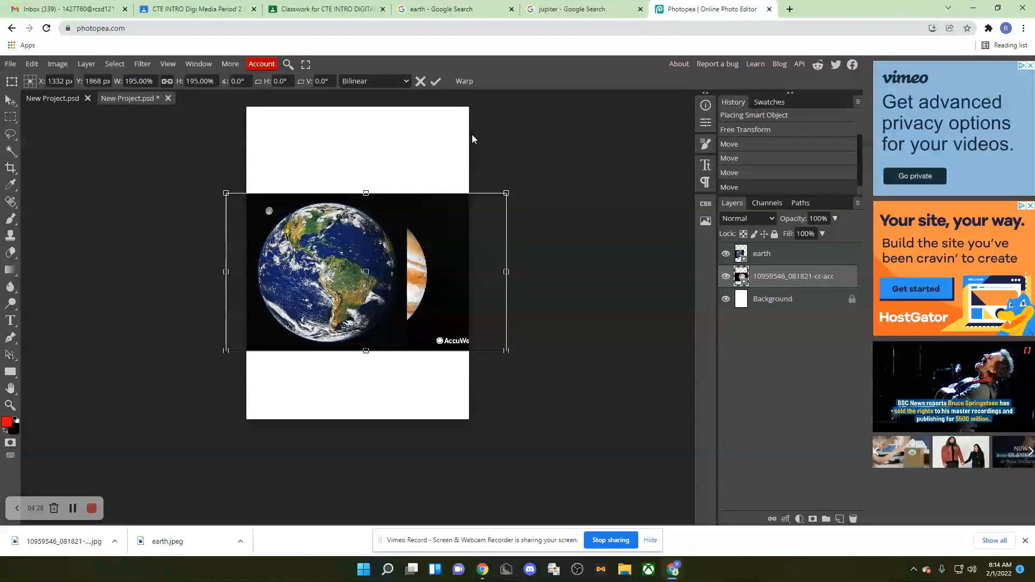
pyautogui.press('Return')
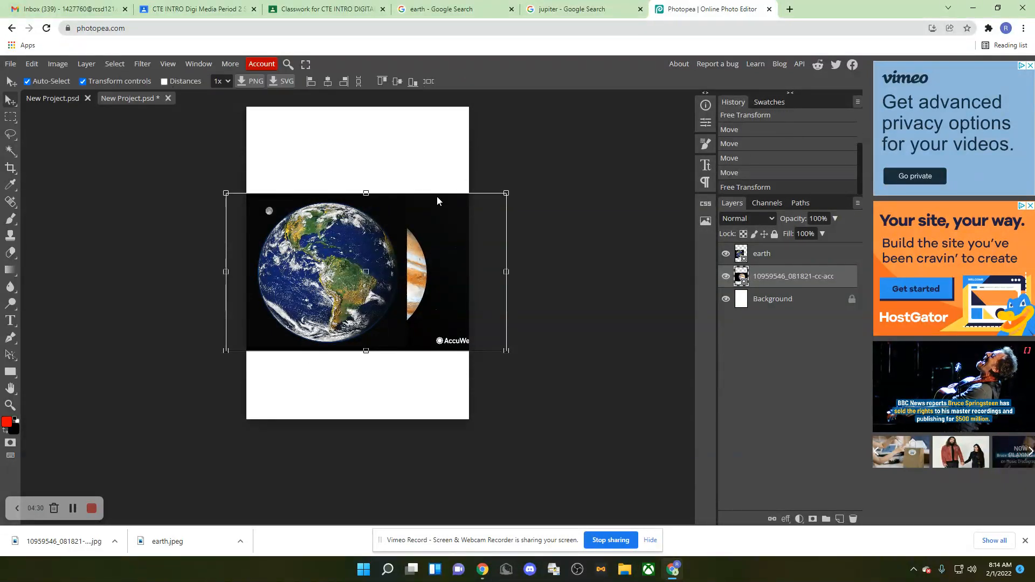
pyautogui.moveTo(337, 275); pyautogui.dragTo(367, 273)
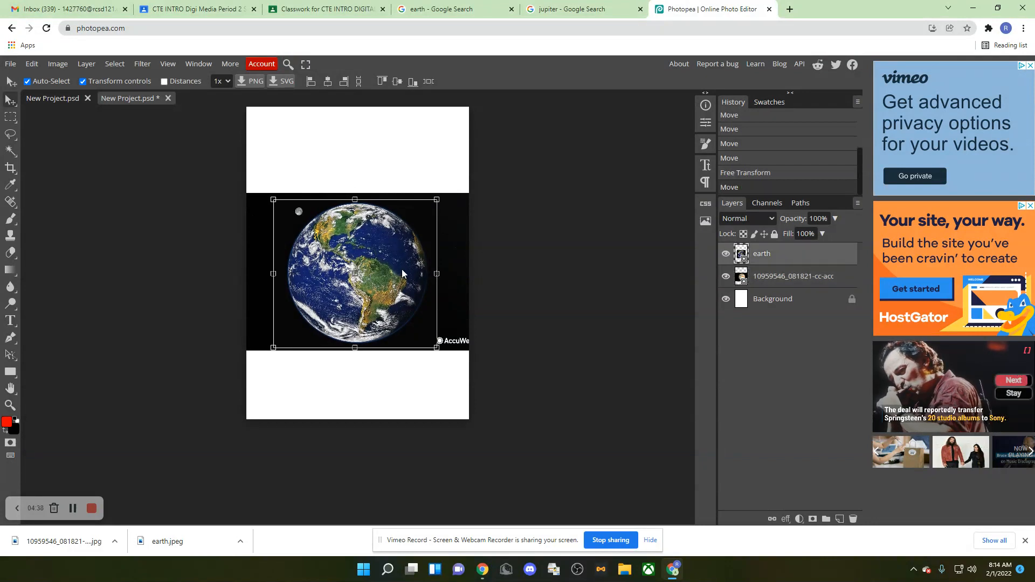
# Step: Add a raster mask to the Jupiter layer and another raster mask to the earth layer
pyautogui.click(557, 291)
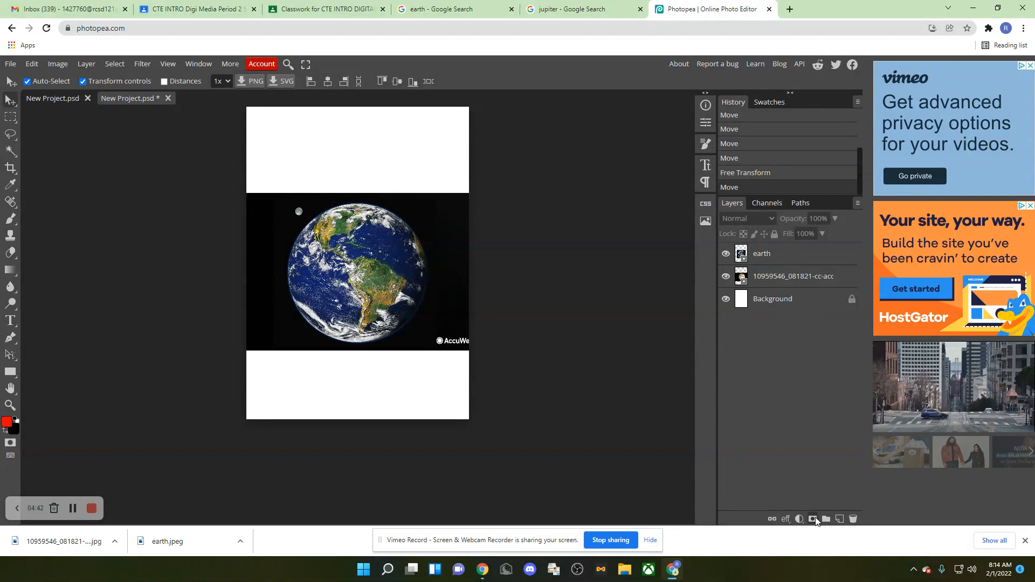
pyautogui.click(1024, 541)
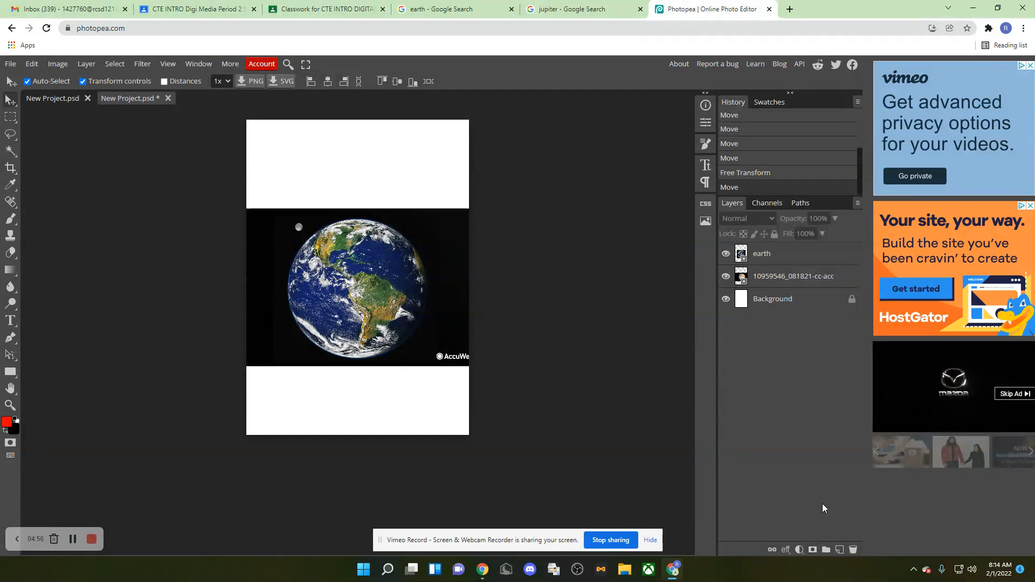
pyautogui.click(788, 284)
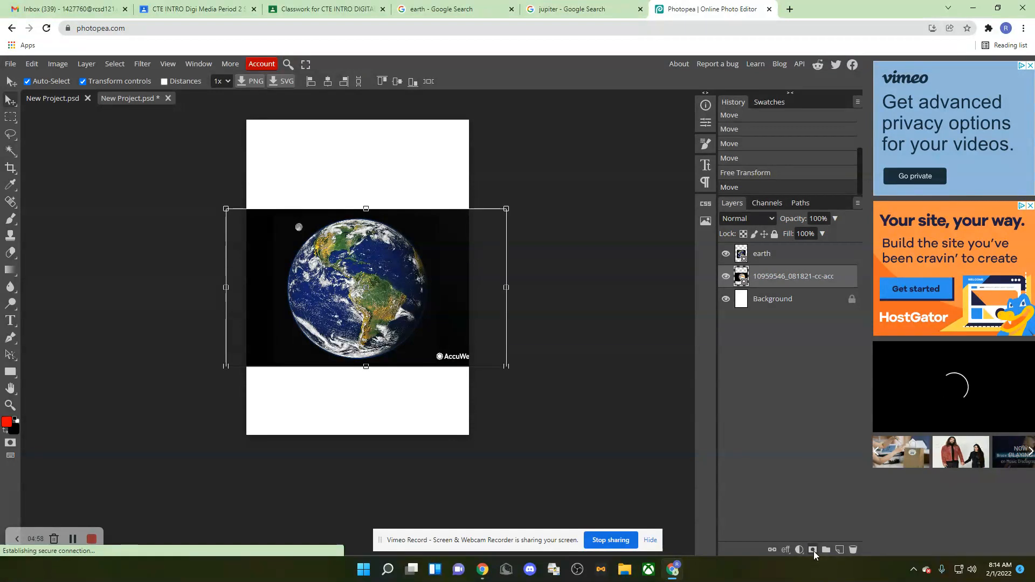
pyautogui.click(813, 550)
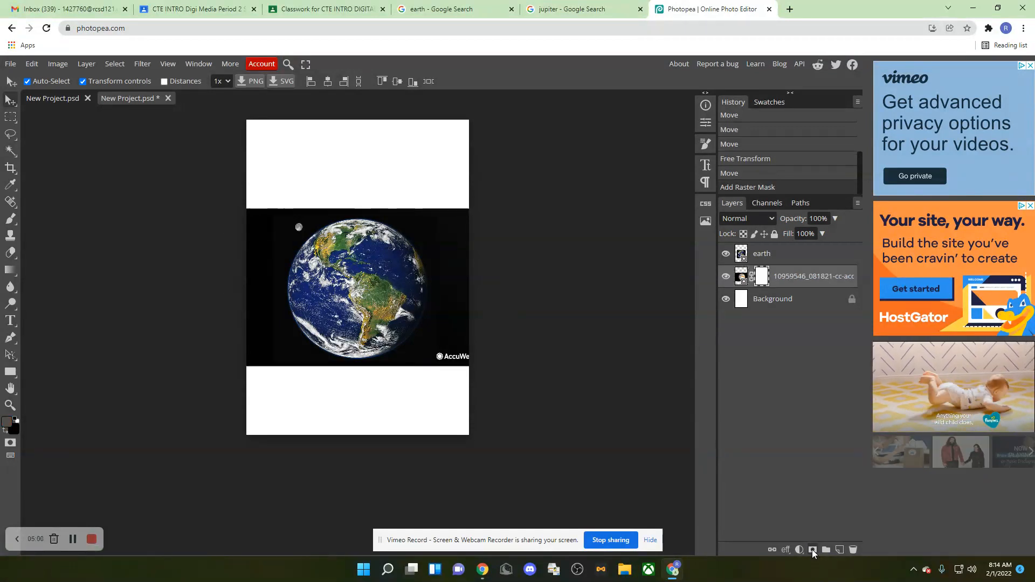
pyautogui.click(763, 261)
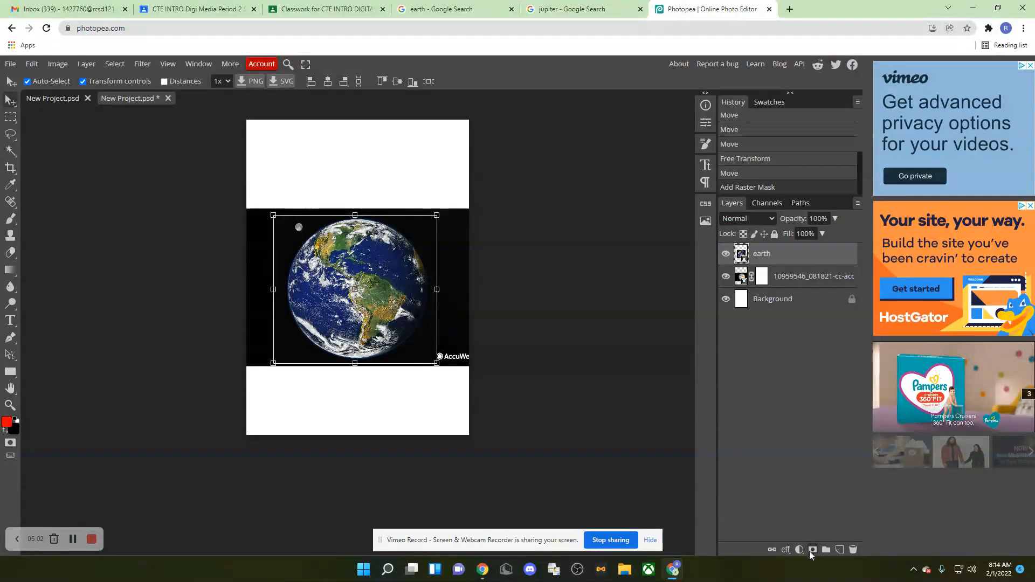
pyautogui.click(810, 550)
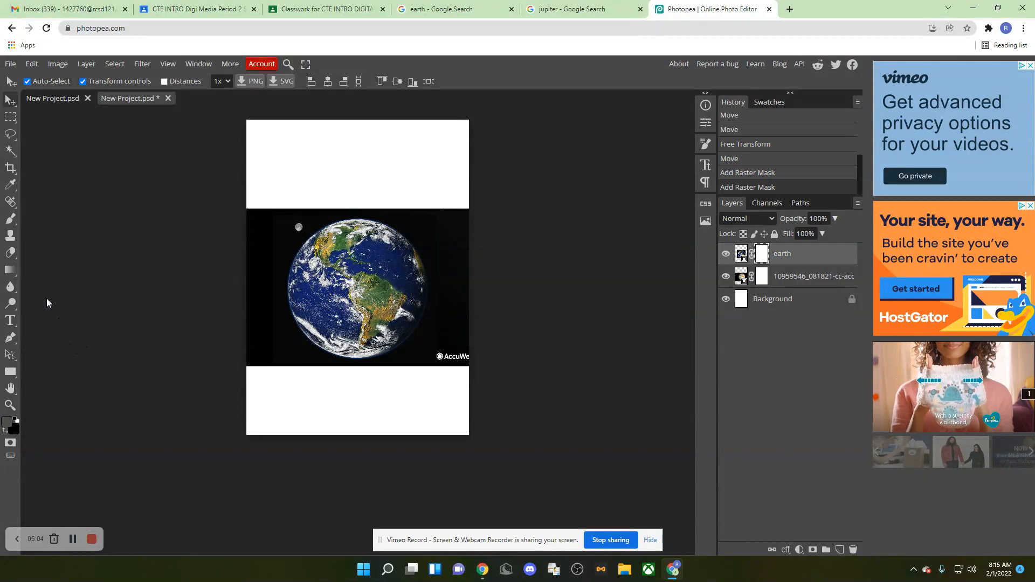
# Step: Set up the Brush tool with black as the foreground colour and a size of 719 px
pyautogui.click(10, 218)
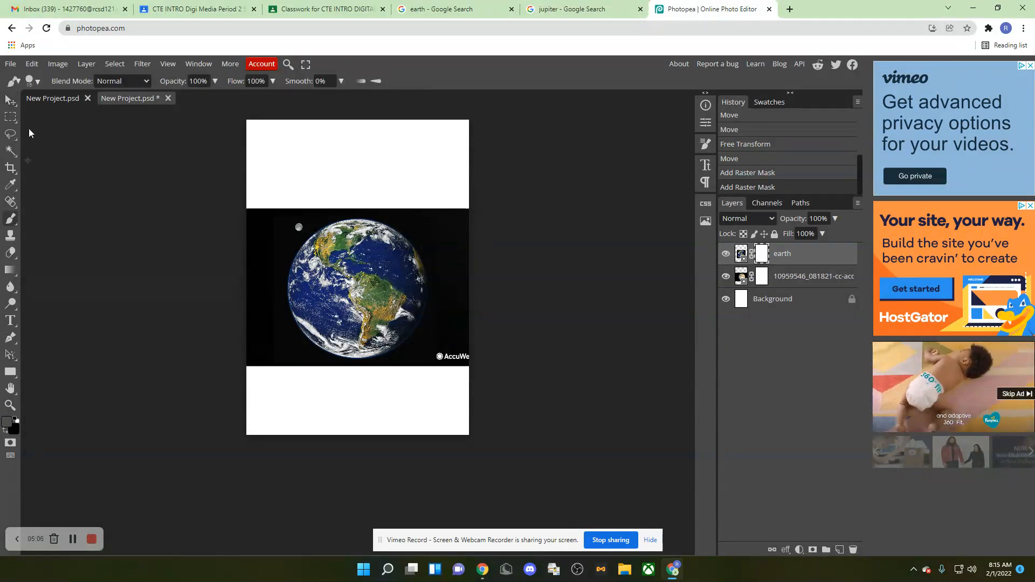
pyautogui.click(16, 421)
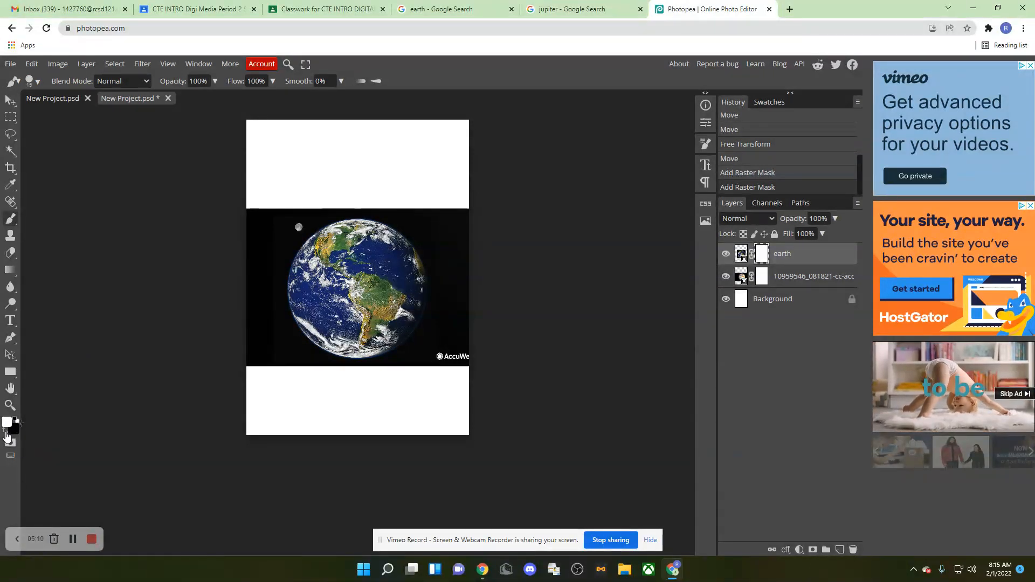
pyautogui.click(6, 431)
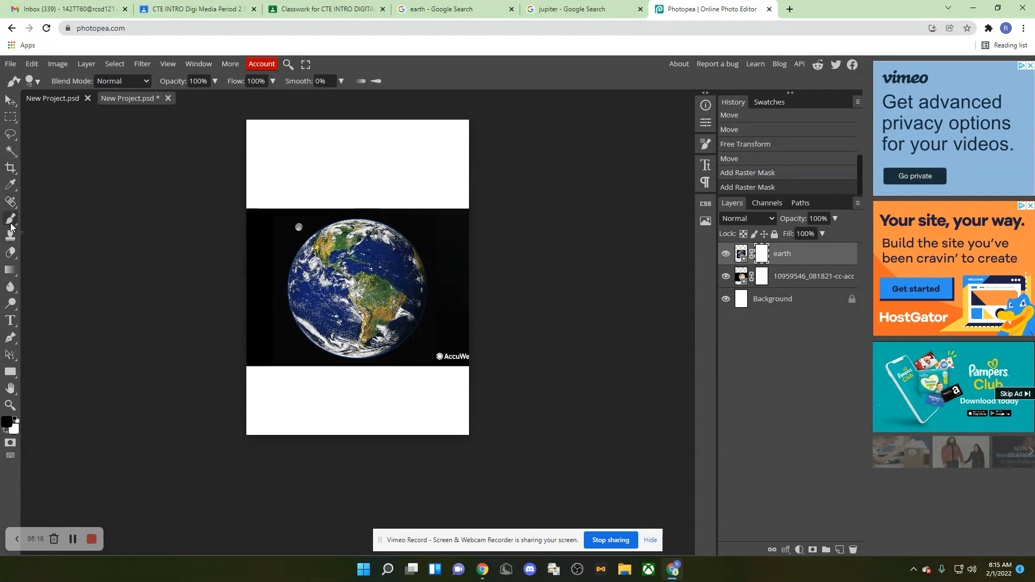
pyautogui.click(38, 81)
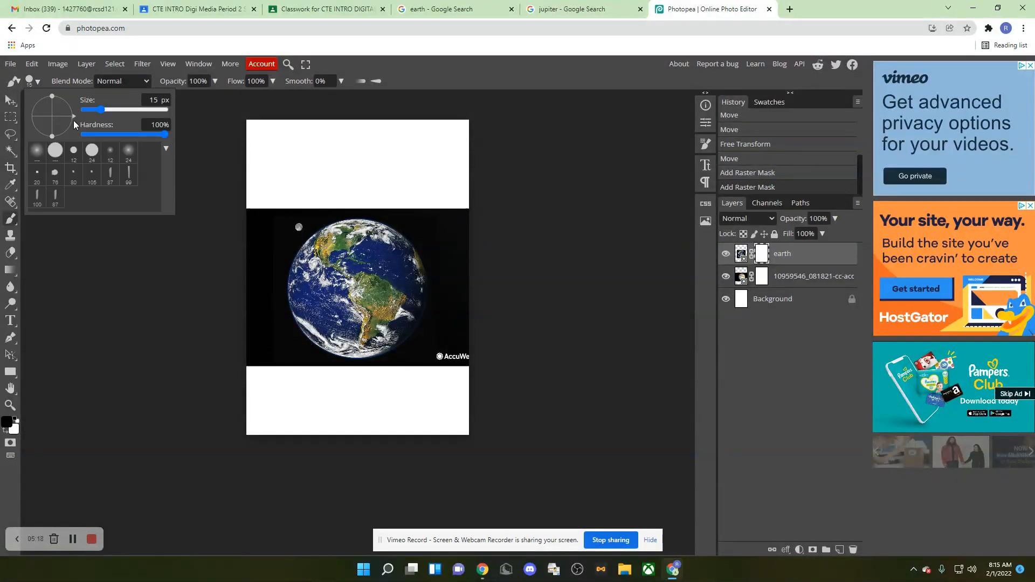
pyautogui.moveTo(104, 110); pyautogui.dragTo(156, 111)
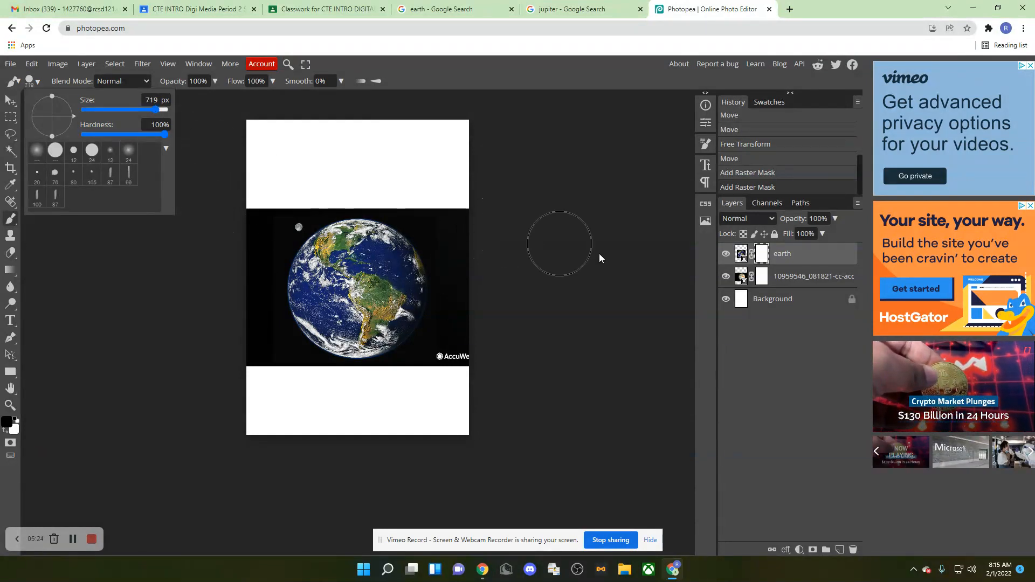
# Step: Paint black on the earth layer's mask to hide the dark surroundings on both sides of the planet
pyautogui.click(772, 257)
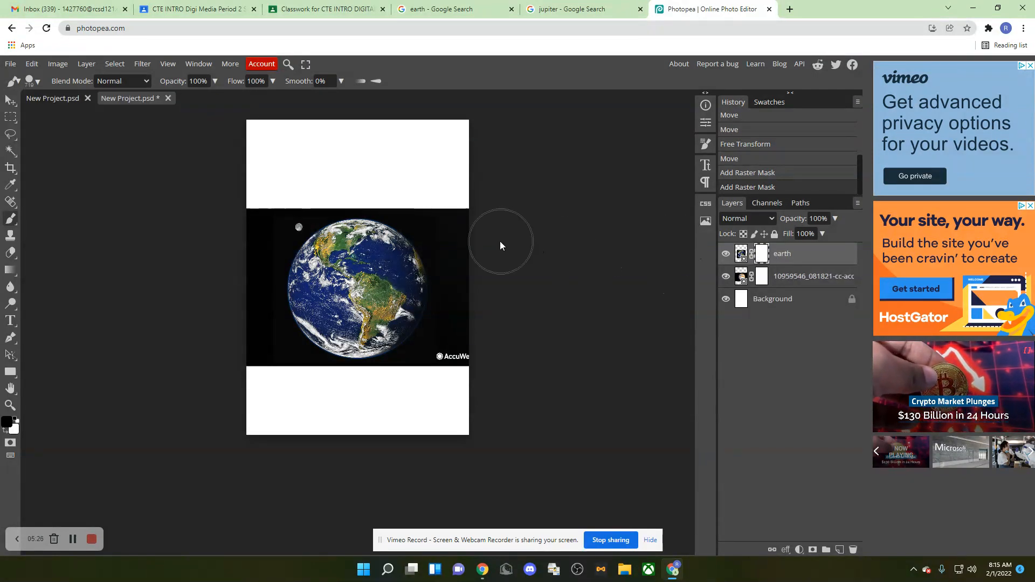
pyautogui.click(454, 222)
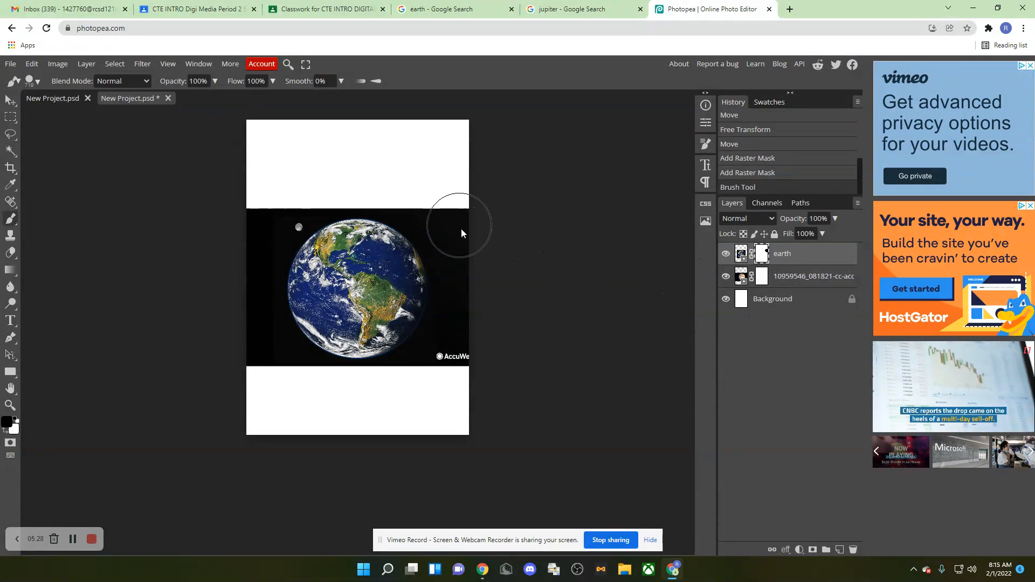
pyautogui.moveTo(462, 235); pyautogui.dragTo(665, 261)
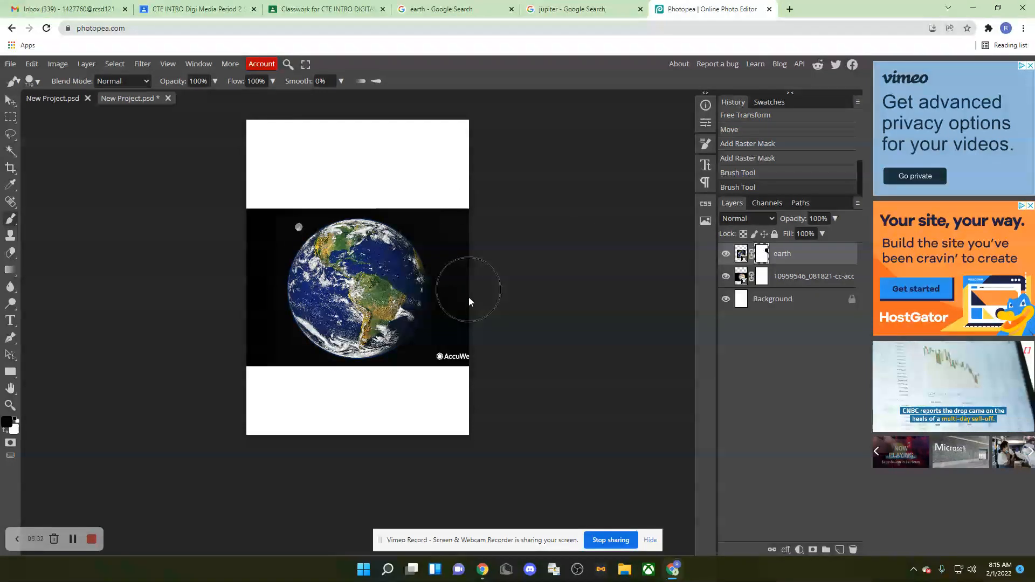
pyautogui.moveTo(468, 297)
pyautogui.mouseDown()
pyautogui.moveTo(438, 381)
pyautogui.moveTo(463, 372)
pyautogui.mouseUp()
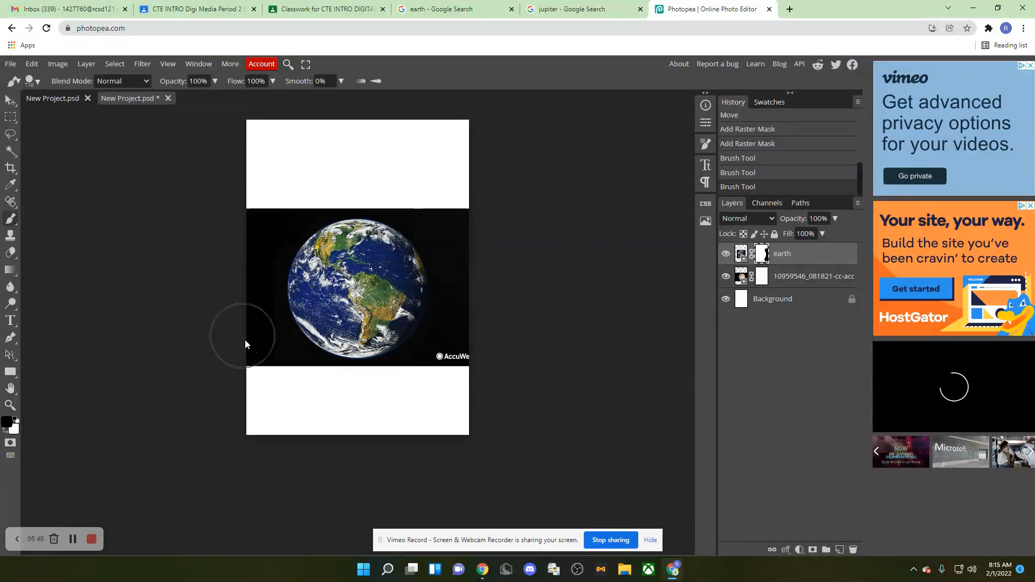
# Step: Try painting a full-opacity black patch on the earth mask over the planet to reveal Jupiter, and undo the stroke
pyautogui.click(762, 276)
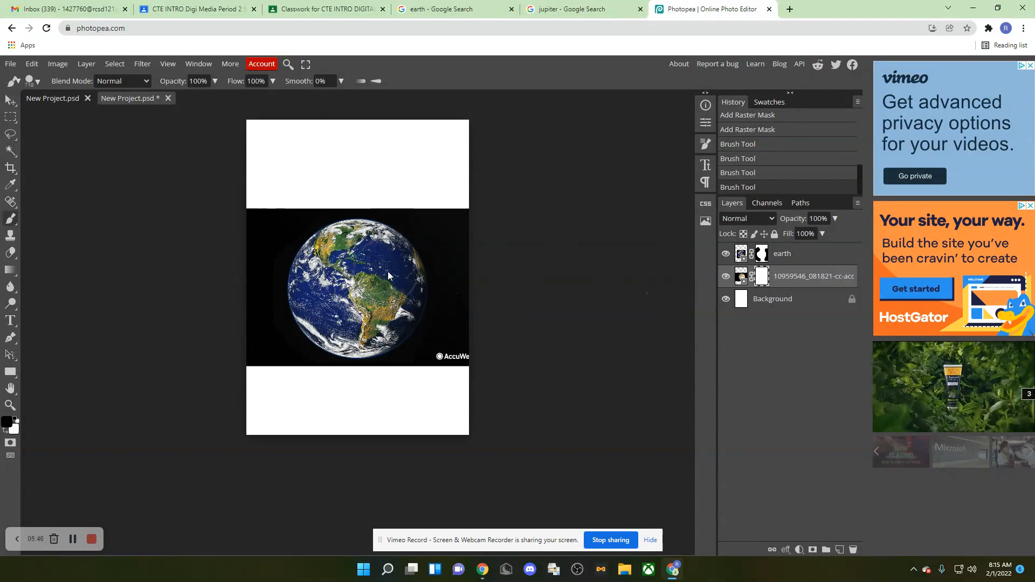
pyautogui.click(761, 254)
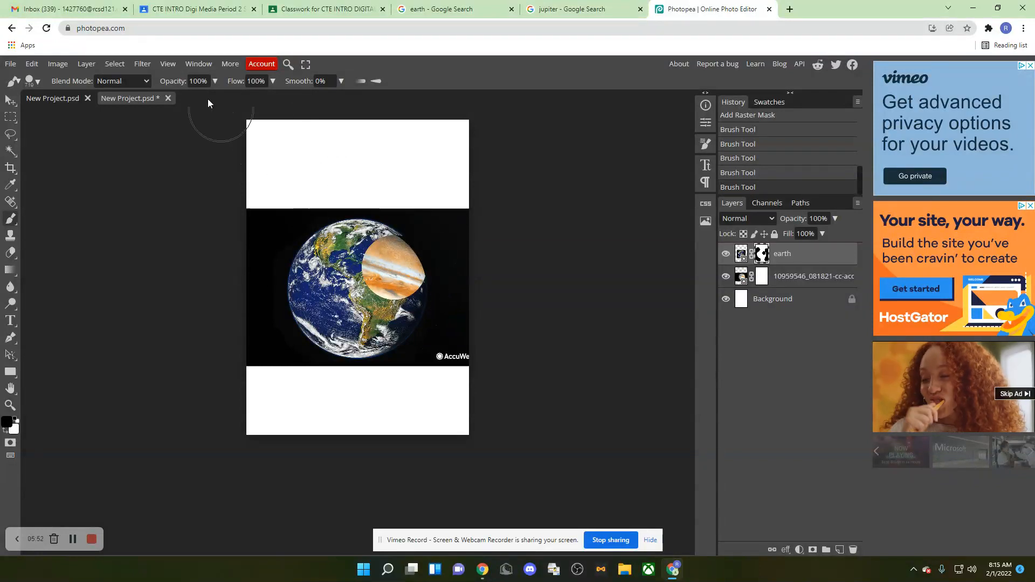
pyautogui.click(32, 64)
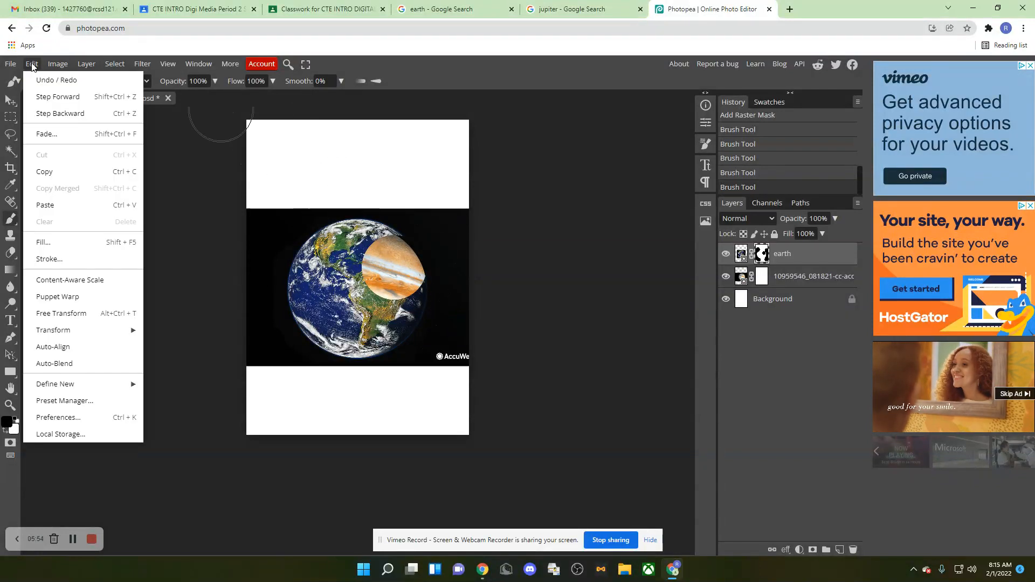
pyautogui.click(37, 76)
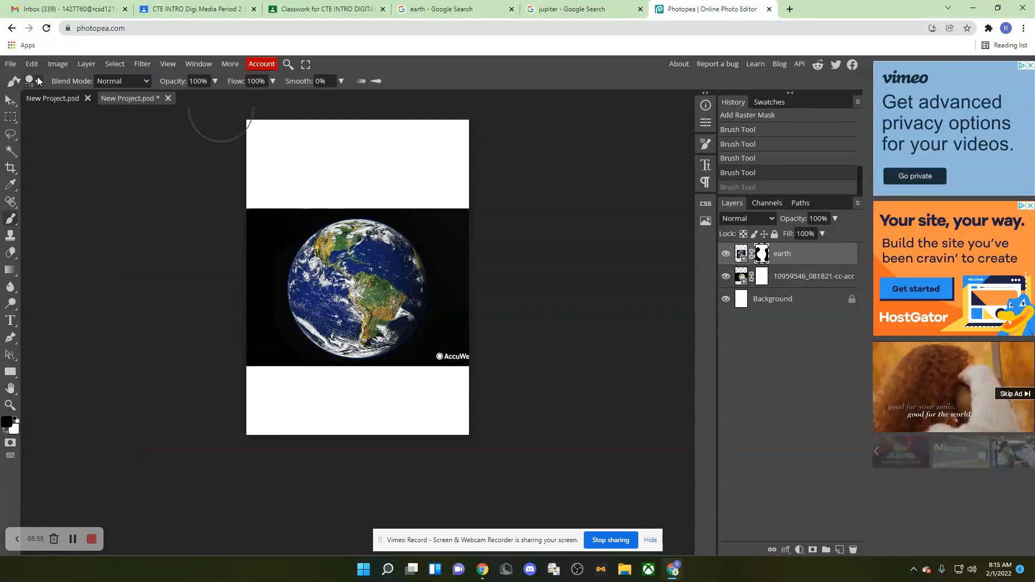
# Step: Reduce the brush opacity to 47% and paint black on the earth mask over the planet's right edge
pyautogui.click(214, 81)
pyautogui.moveTo(217, 98); pyautogui.dragTo(194, 100)
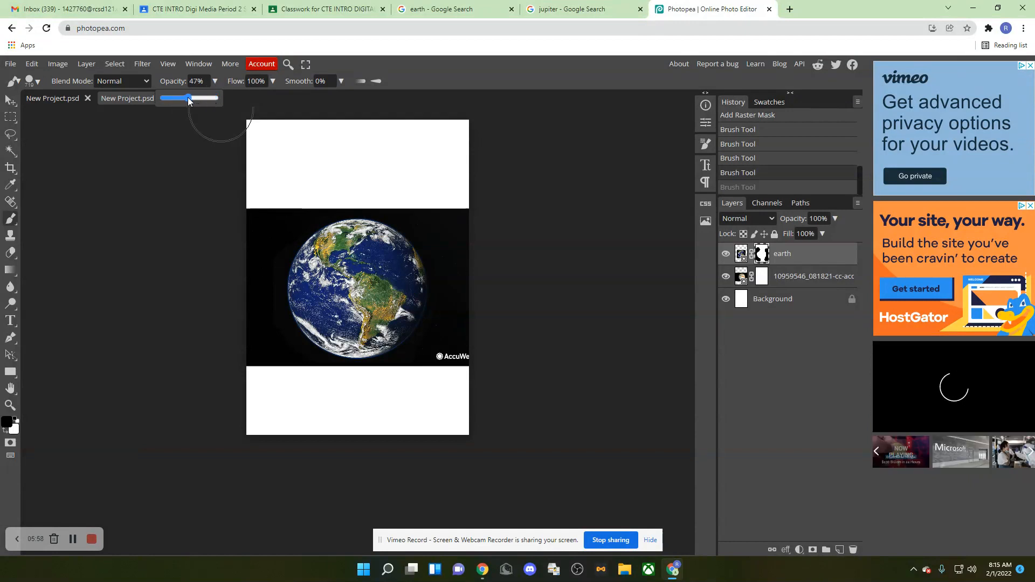
pyautogui.moveTo(428, 276); pyautogui.dragTo(412, 264)
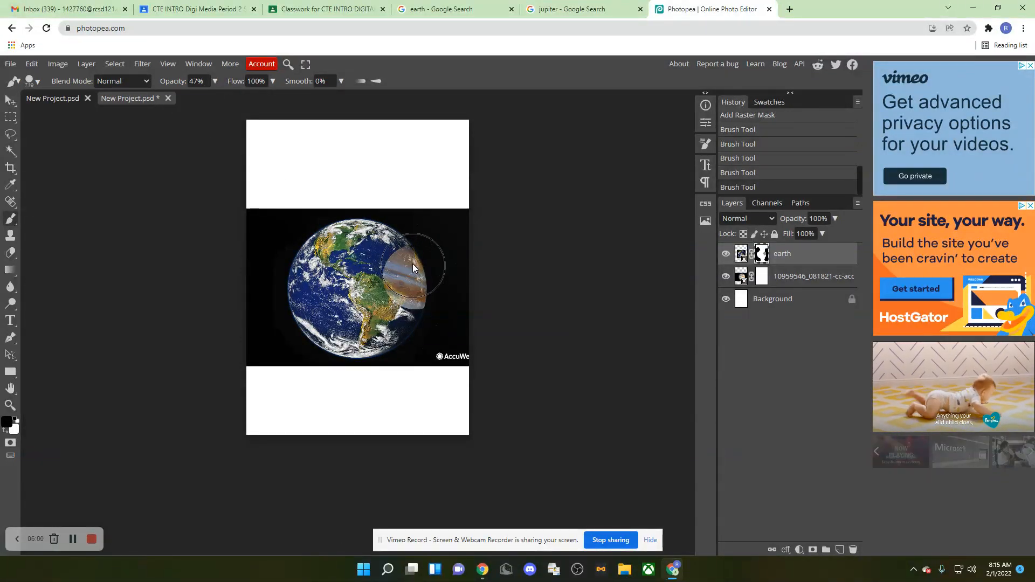
# Step: Lower the brush opacity to 21%, keep black as the foreground colour, and return the opacity to 100%
pyautogui.click(214, 80)
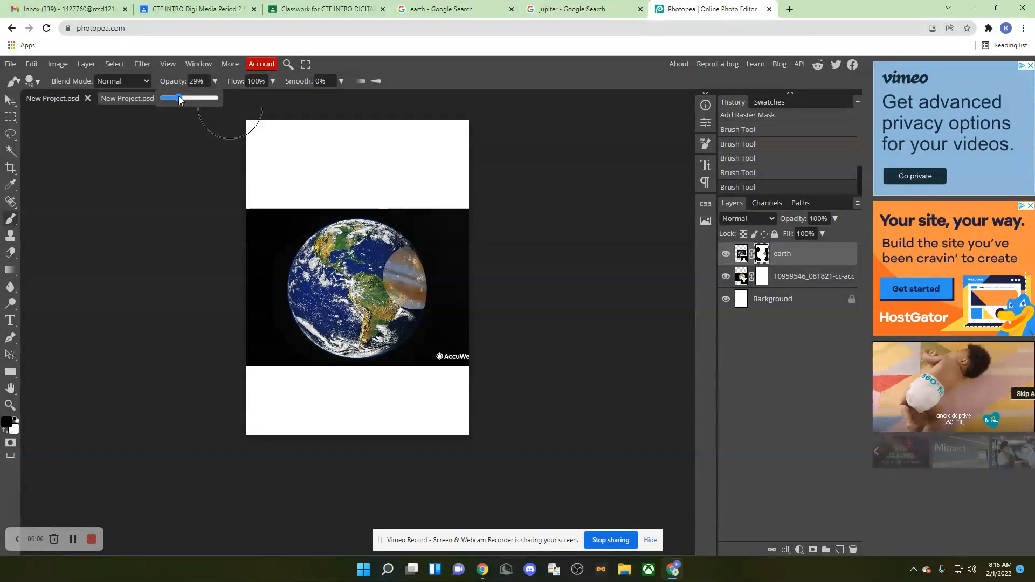
pyautogui.moveTo(178, 97); pyautogui.dragTo(175, 97)
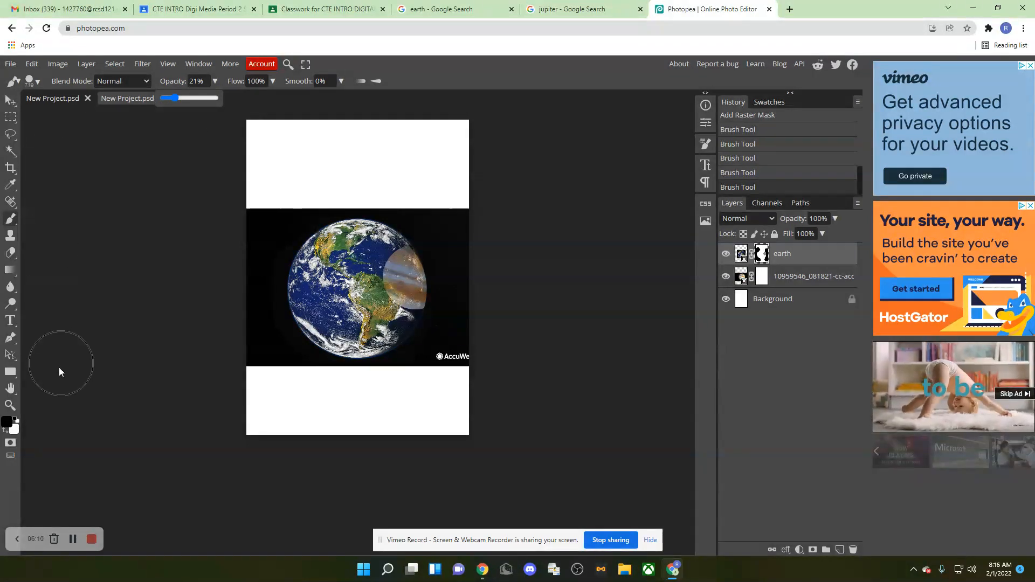
pyautogui.click(5, 434)
pyautogui.click(5, 432)
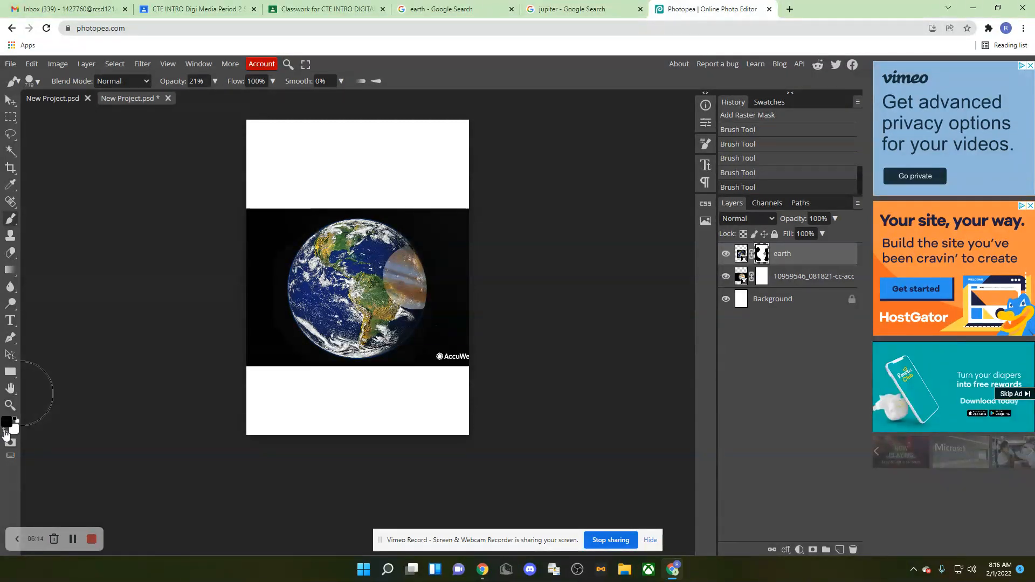
pyautogui.click(214, 80)
pyautogui.moveTo(174, 99); pyautogui.dragTo(220, 99)
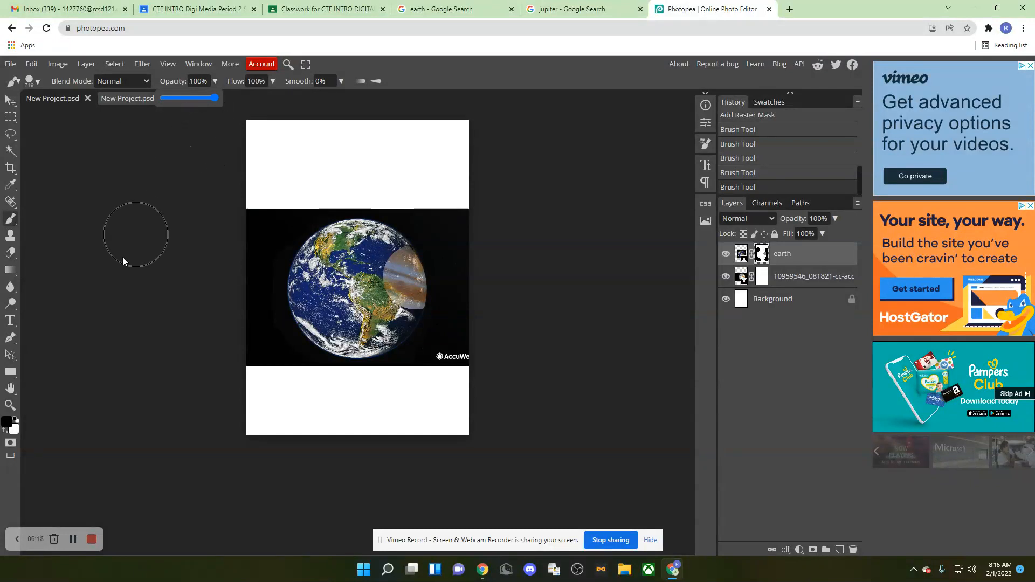
# Step: Switch the foreground colour to white and paint over the earth layer's mask to restore the hidden parts of the image
pyautogui.click(6, 433)
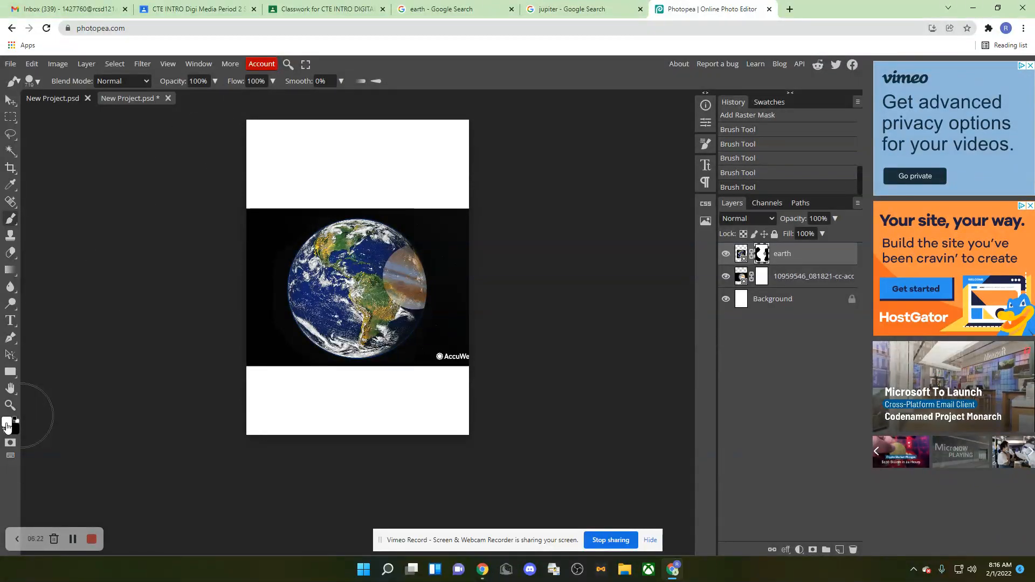
pyautogui.click(6, 428)
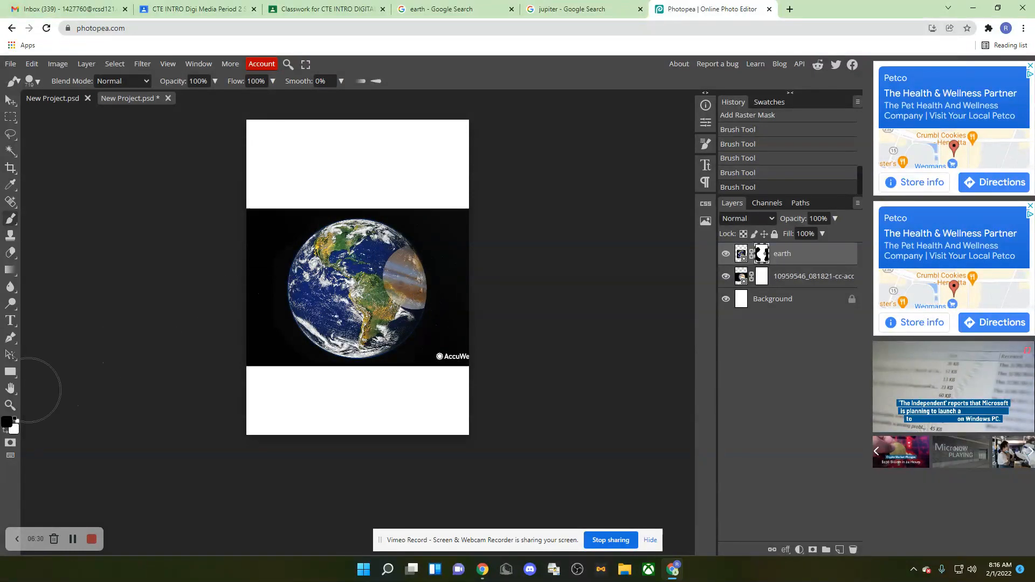
pyautogui.click(6, 431)
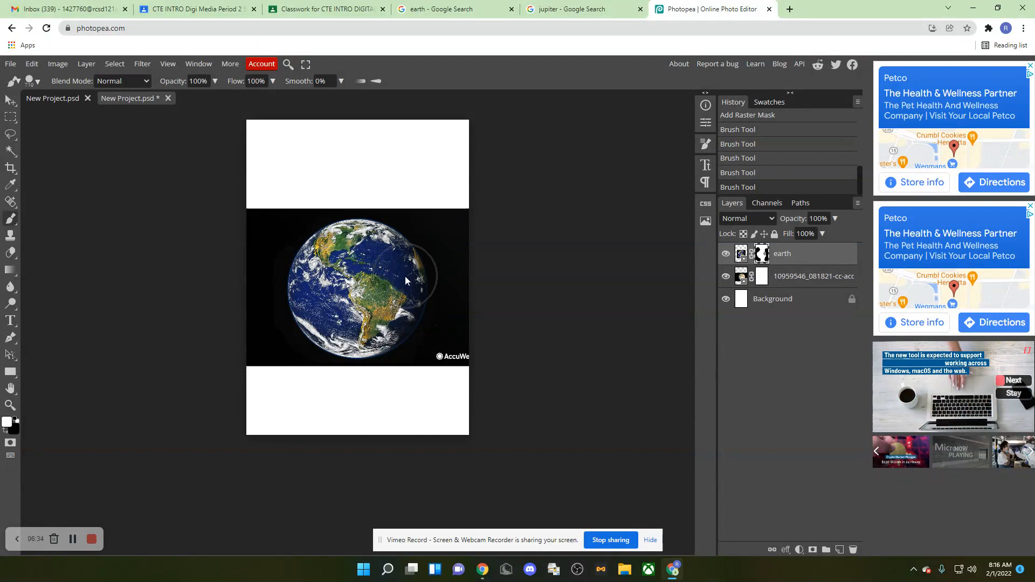
pyautogui.moveTo(470, 310)
pyautogui.mouseDown()
pyautogui.moveTo(409, 224)
pyautogui.moveTo(237, 257)
pyautogui.moveTo(418, 344)
pyautogui.moveTo(492, 279)
pyautogui.moveTo(652, 258)
pyautogui.mouseUp()
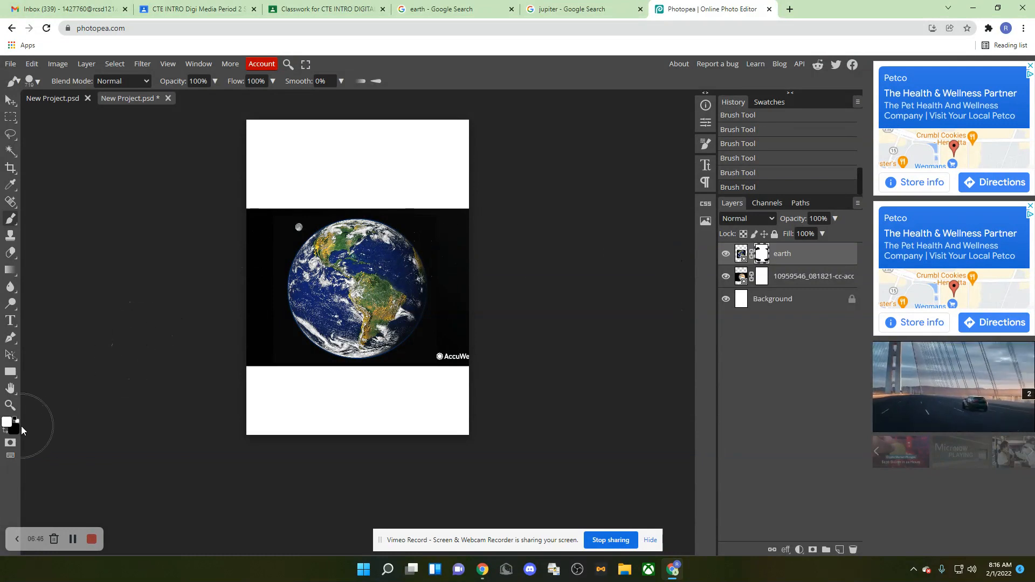
# Step: Switch to black at 14% brush opacity and paint overlapping dabs on the earth mask down the planet's right side
pyautogui.click(5, 430)
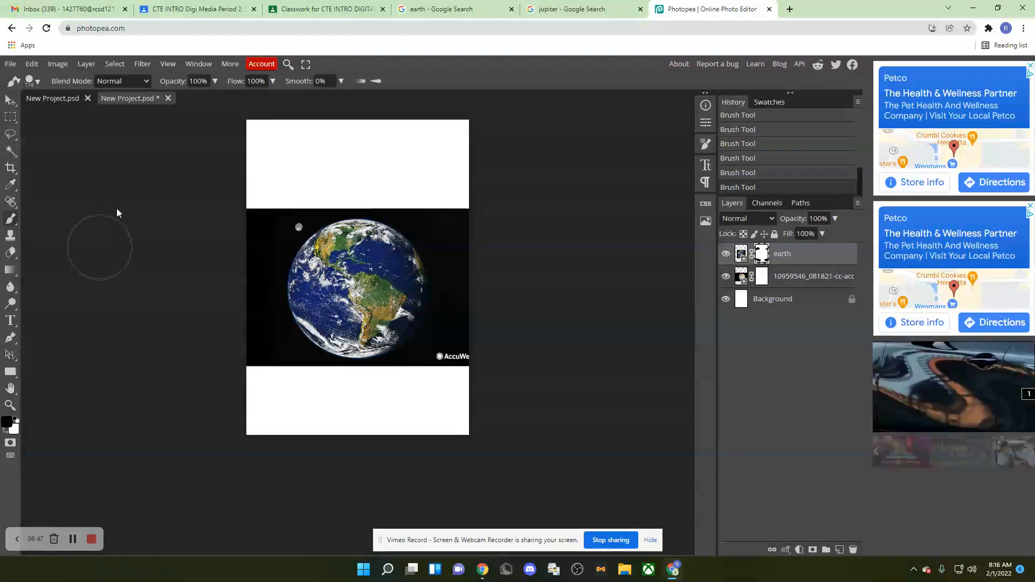
pyautogui.click(215, 82)
pyautogui.moveTo(217, 98); pyautogui.dragTo(198, 100)
pyautogui.moveTo(169, 103); pyautogui.dragTo(170, 99)
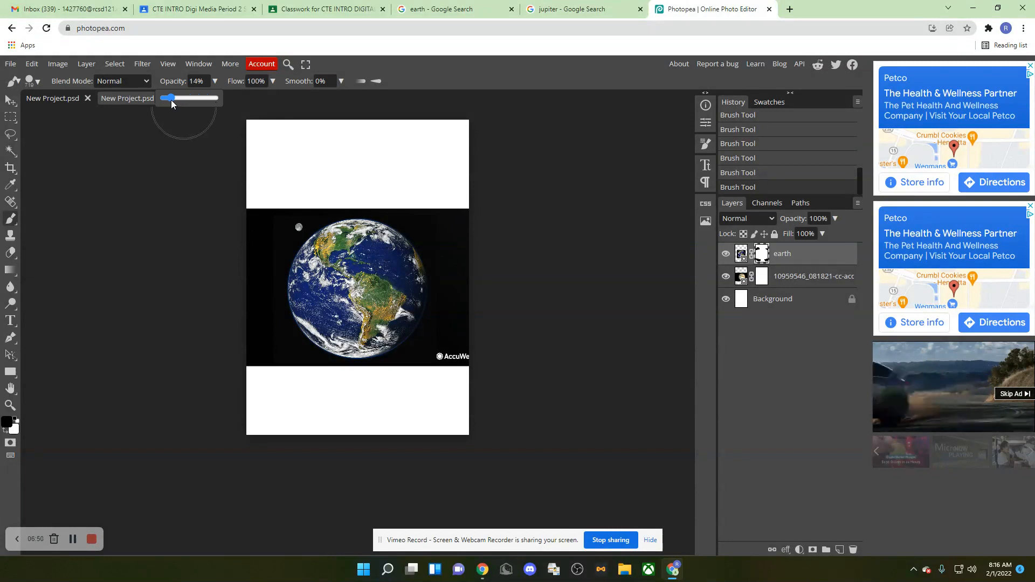
pyautogui.click(412, 262)
pyautogui.click(405, 243)
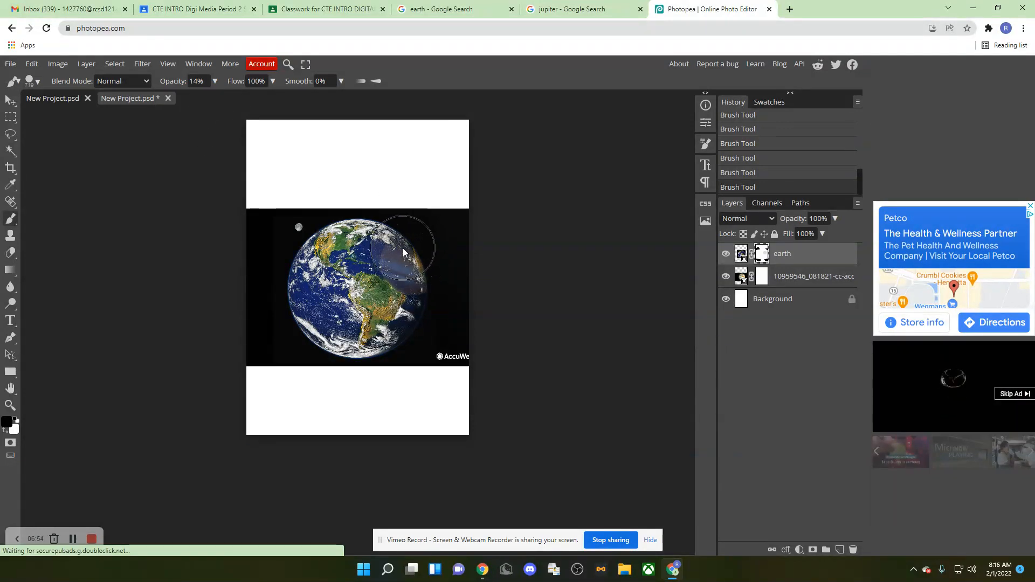
pyautogui.click(421, 268)
pyautogui.click(422, 293)
pyautogui.click(420, 312)
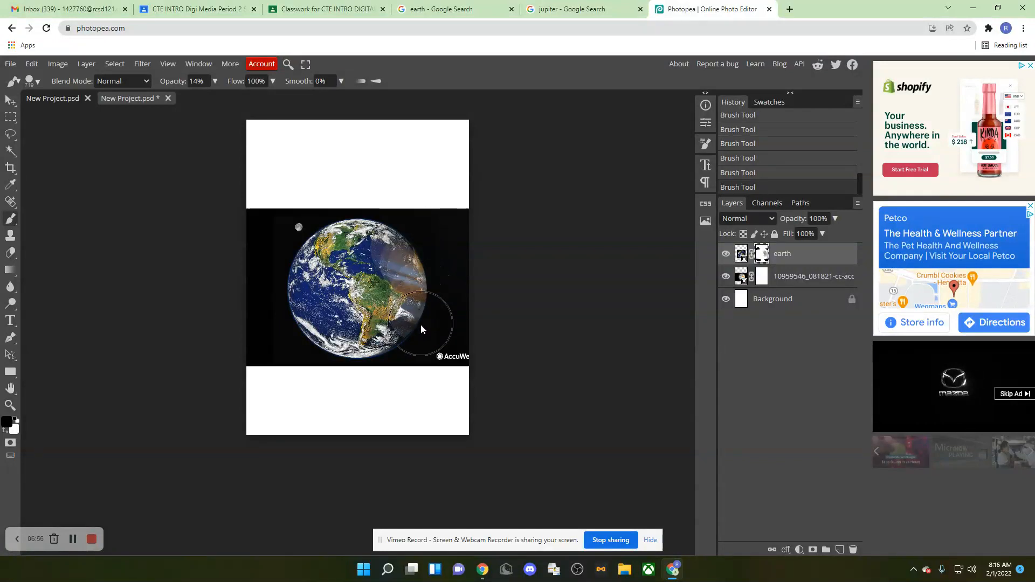
pyautogui.click(416, 341)
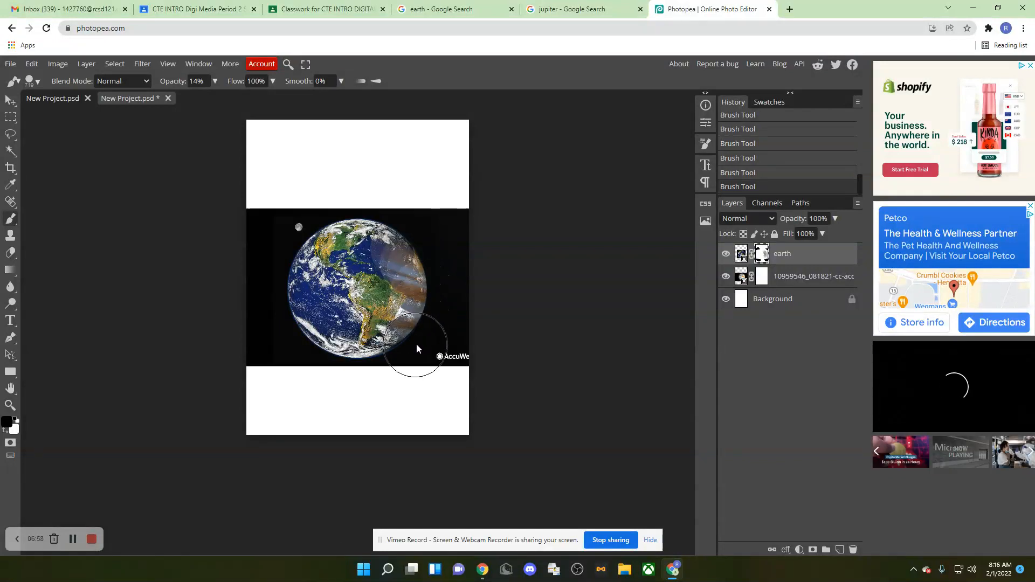
# Step: Choose the soft round brush with 0% hardness and enlarge it to 1000 px
pyautogui.click(38, 81)
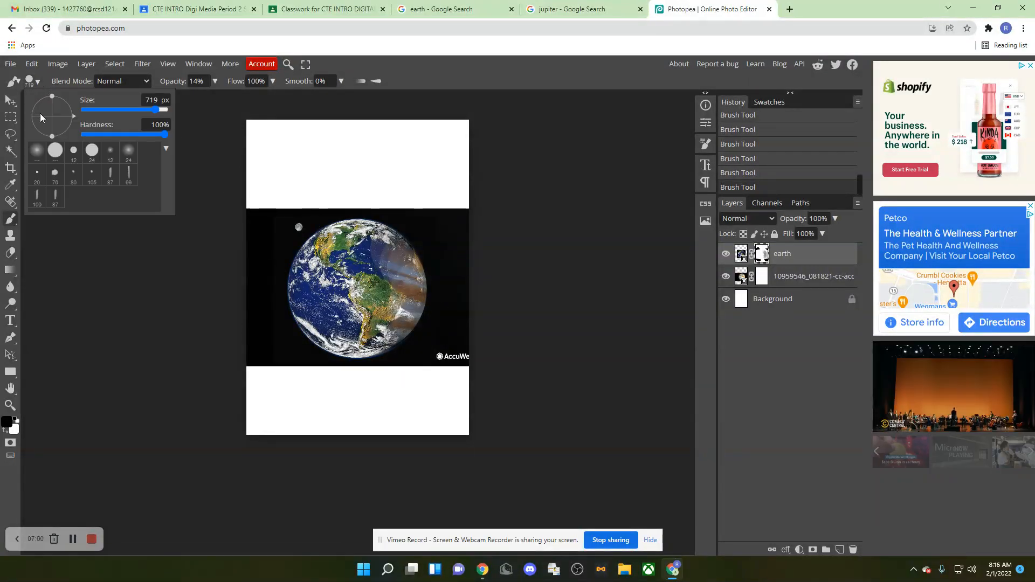
pyautogui.click(37, 153)
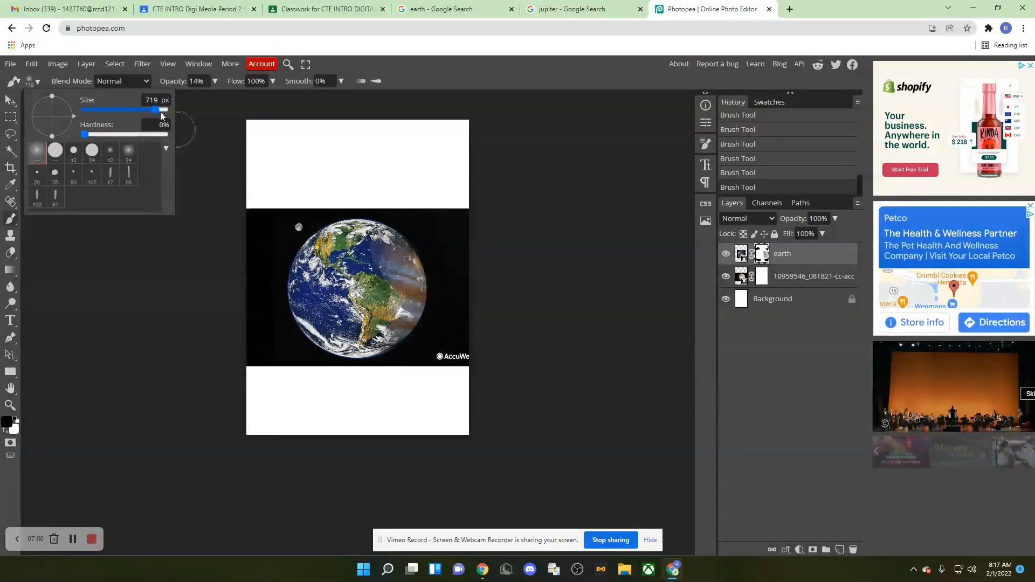
pyautogui.moveTo(156, 109); pyautogui.dragTo(161, 109)
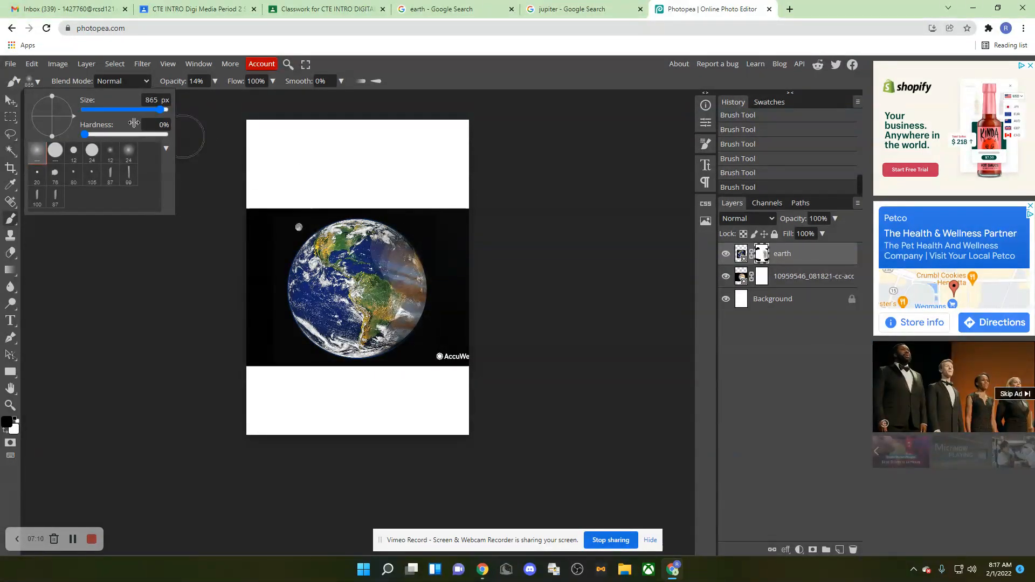
pyautogui.click(37, 82)
pyautogui.click(38, 82)
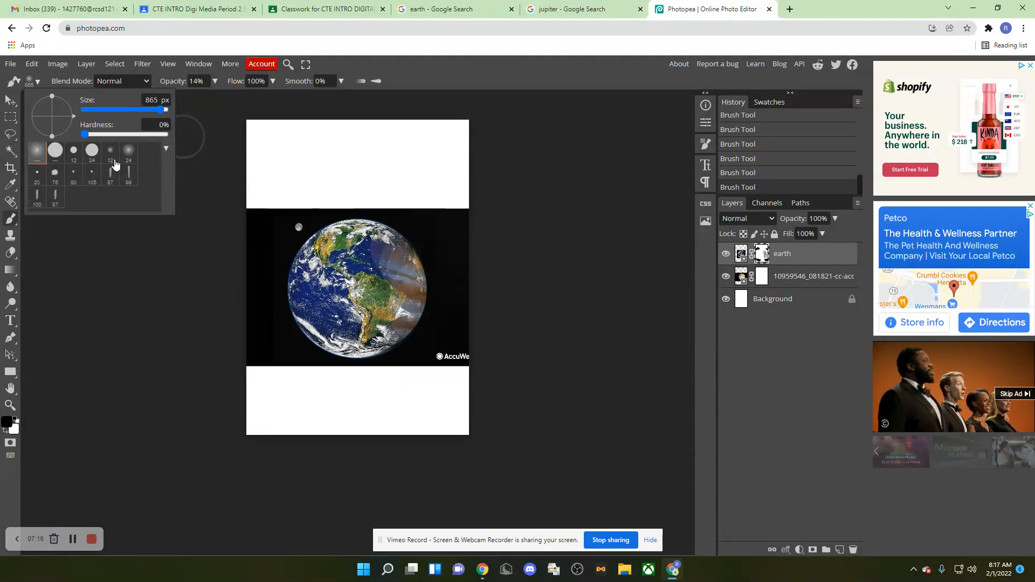
pyautogui.click(418, 257)
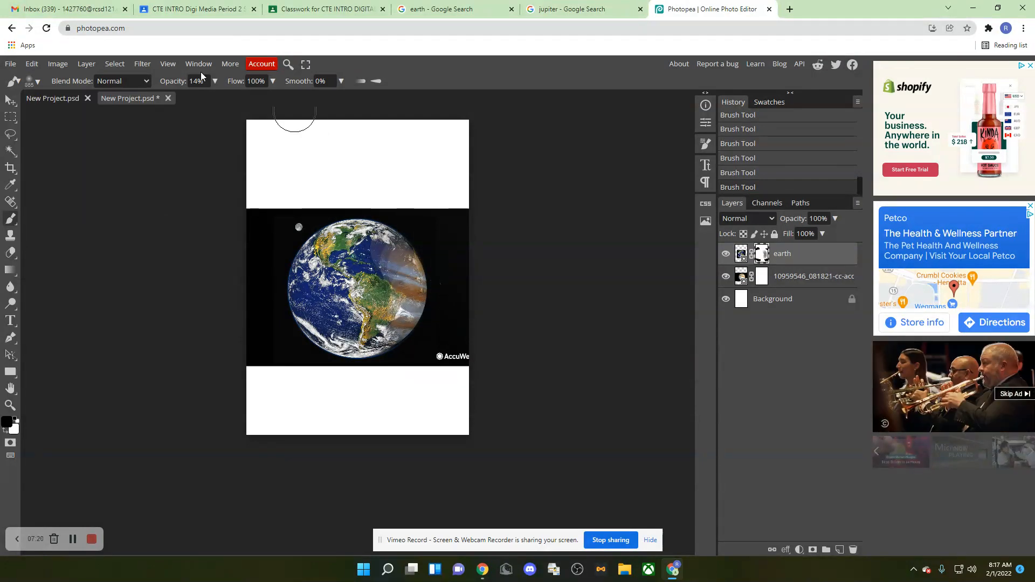
pyautogui.click(213, 82)
pyautogui.click(213, 82)
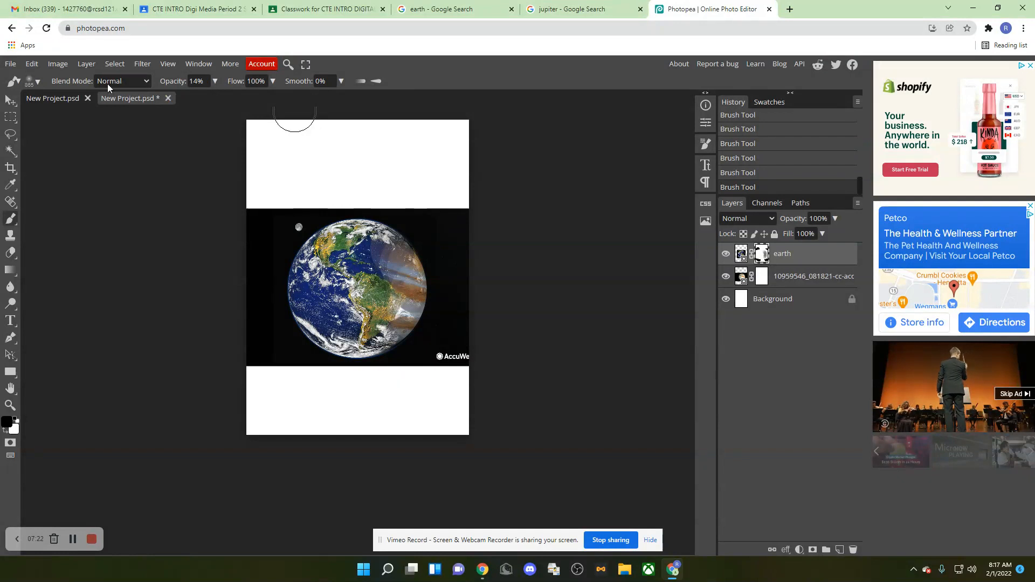
pyautogui.click(38, 82)
pyautogui.moveTo(91, 110); pyautogui.dragTo(167, 110)
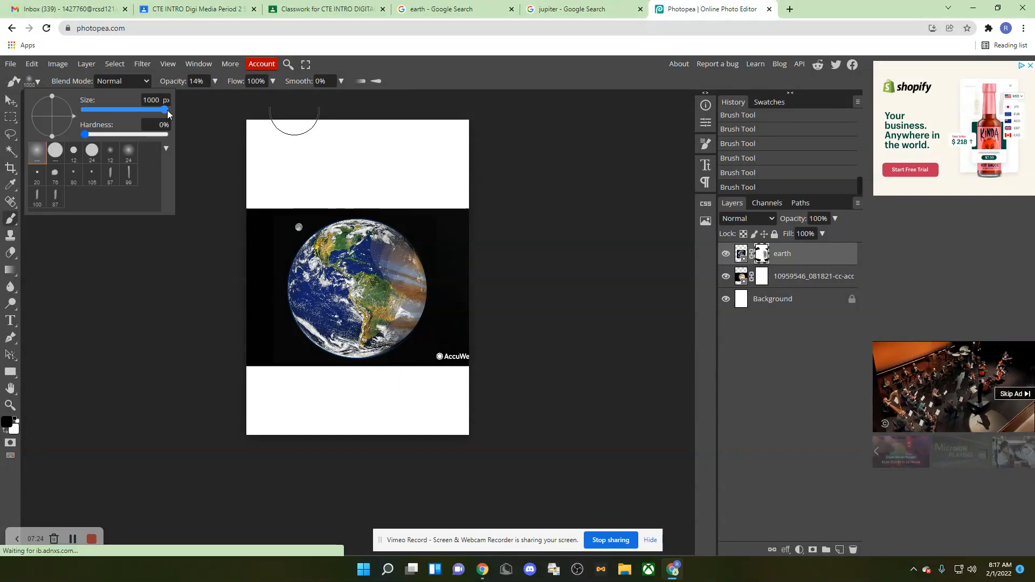
# Step: Paint black at 14% opacity on the earth mask over the planet's right half to blend Jupiter through
pyautogui.click(415, 255)
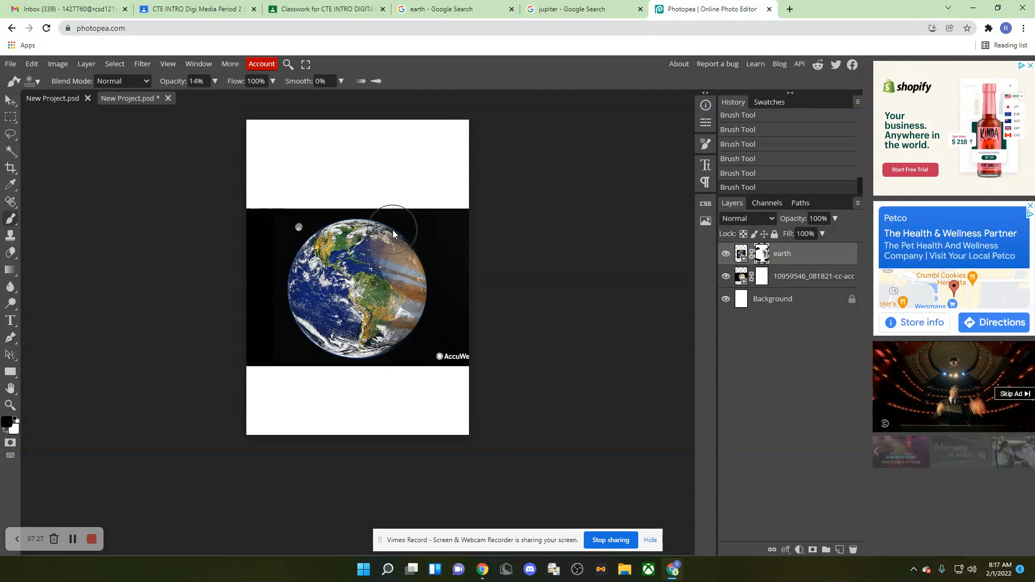
pyautogui.moveTo(408, 290); pyautogui.dragTo(394, 335)
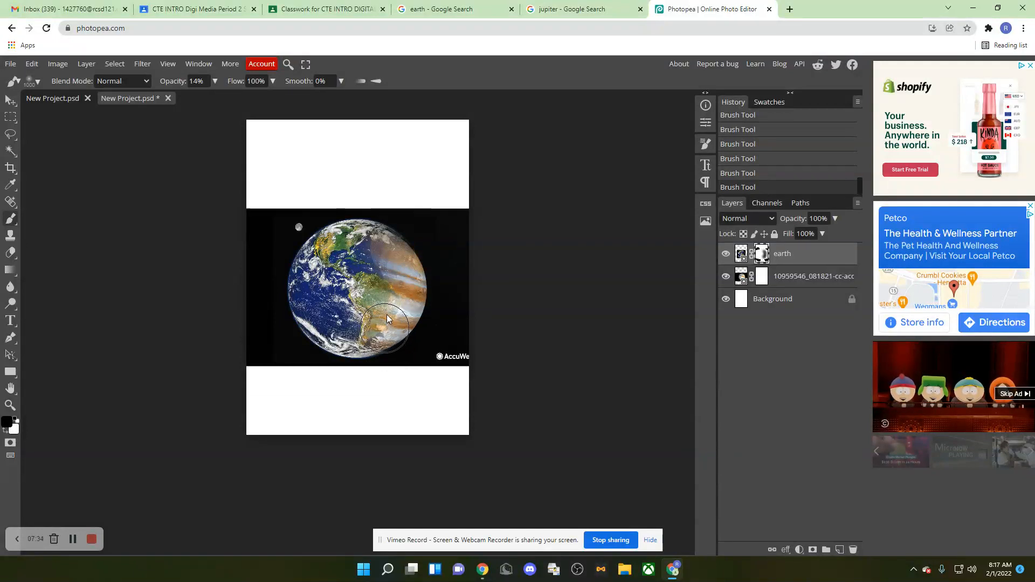
pyautogui.moveTo(394, 267)
pyautogui.mouseDown()
pyautogui.moveTo(397, 239)
pyautogui.moveTo(385, 268)
pyautogui.moveTo(401, 236)
pyautogui.moveTo(389, 248)
pyautogui.moveTo(391, 217)
pyautogui.mouseUp()
pyautogui.moveTo(391, 312); pyautogui.dragTo(396, 328)
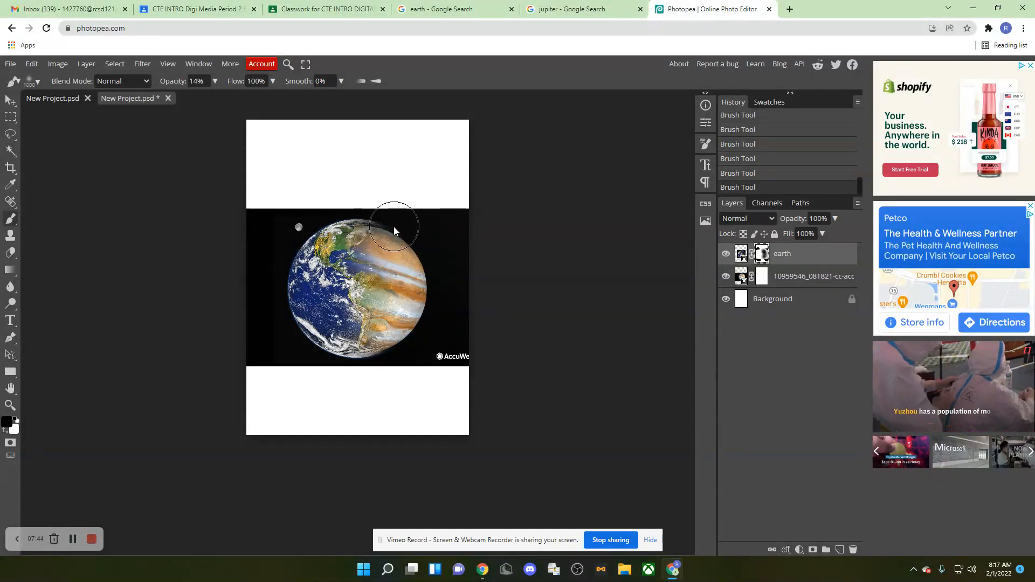
pyautogui.moveTo(399, 296); pyautogui.dragTo(401, 324)
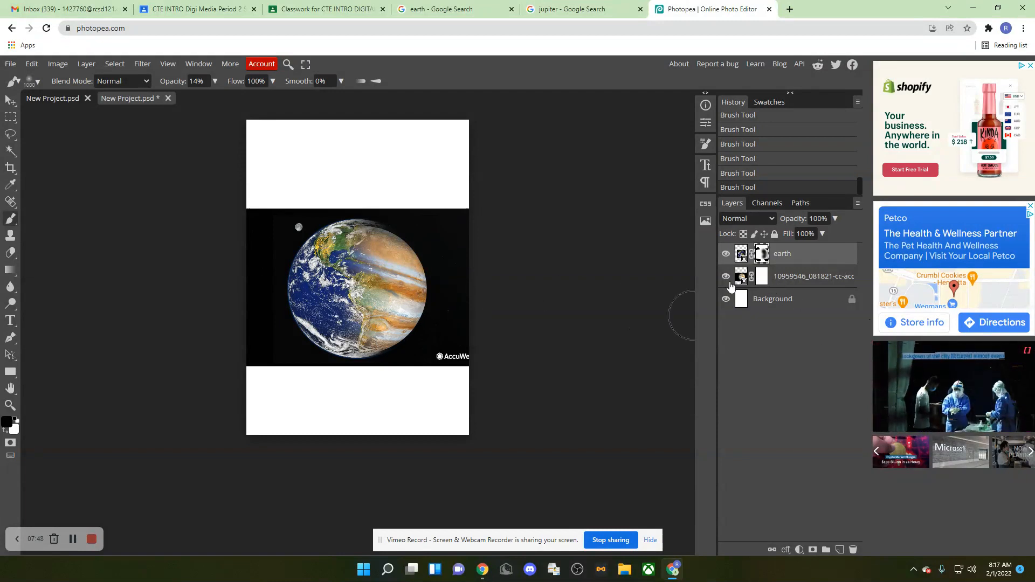
# Step: Scale the Jupiter layer to about 205.13% wide by 207.23% high and nudge it into alignment with the earth's outline
pyautogui.click(741, 283)
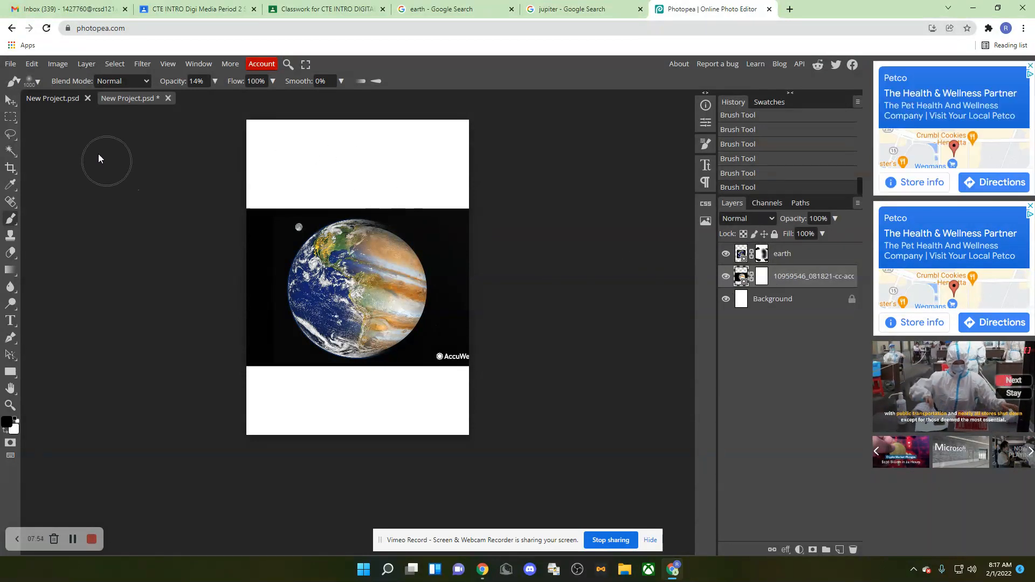
pyautogui.click(10, 101)
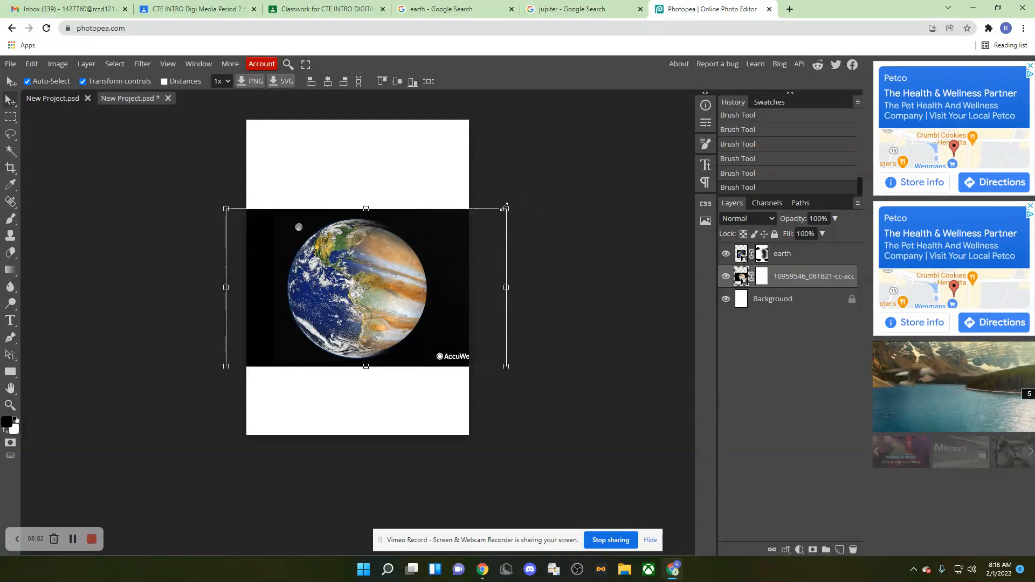
pyautogui.moveTo(506, 209); pyautogui.dragTo(517, 201)
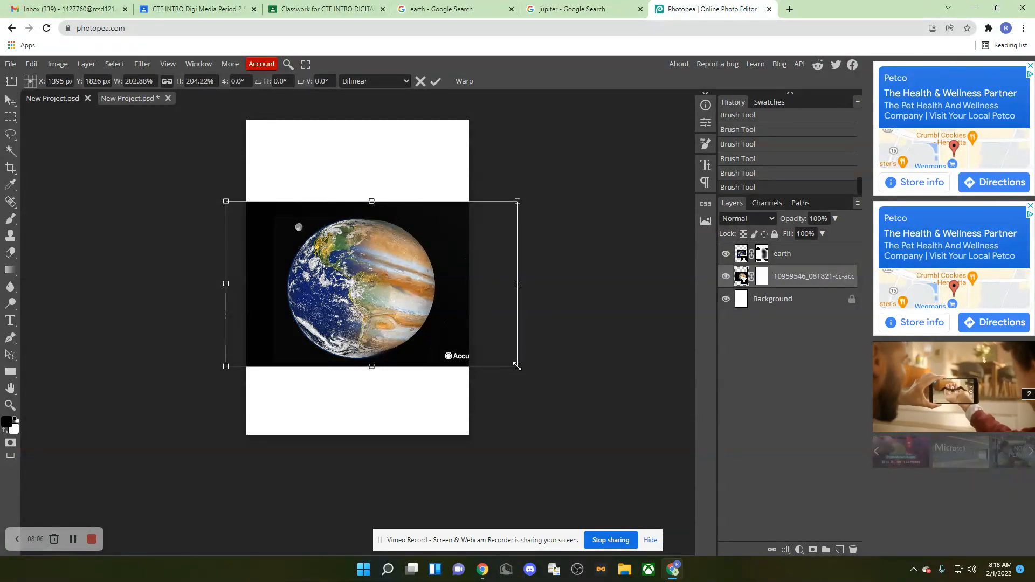
pyautogui.moveTo(516, 367); pyautogui.dragTo(517, 366)
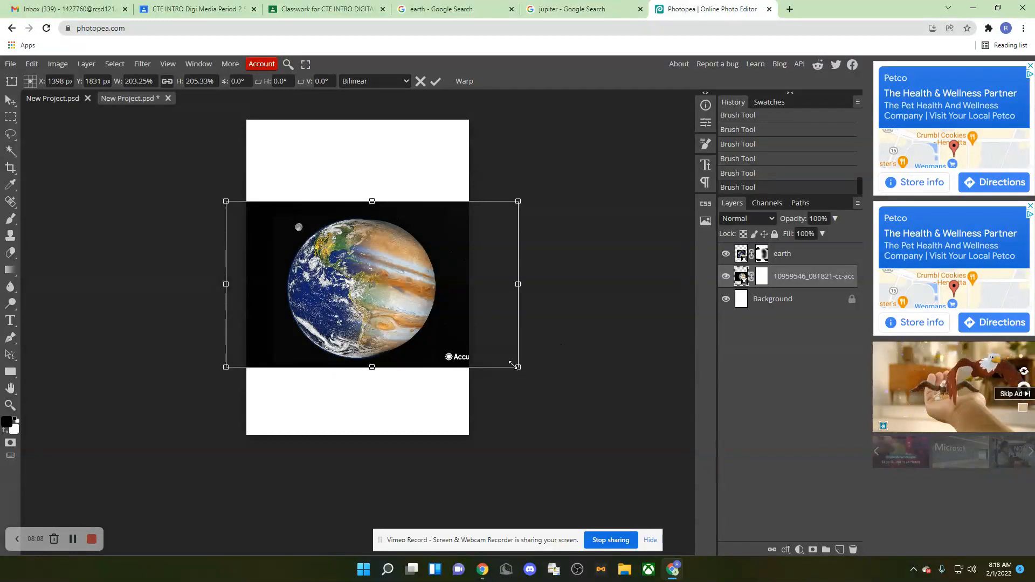
pyautogui.moveTo(499, 333); pyautogui.dragTo(490, 332)
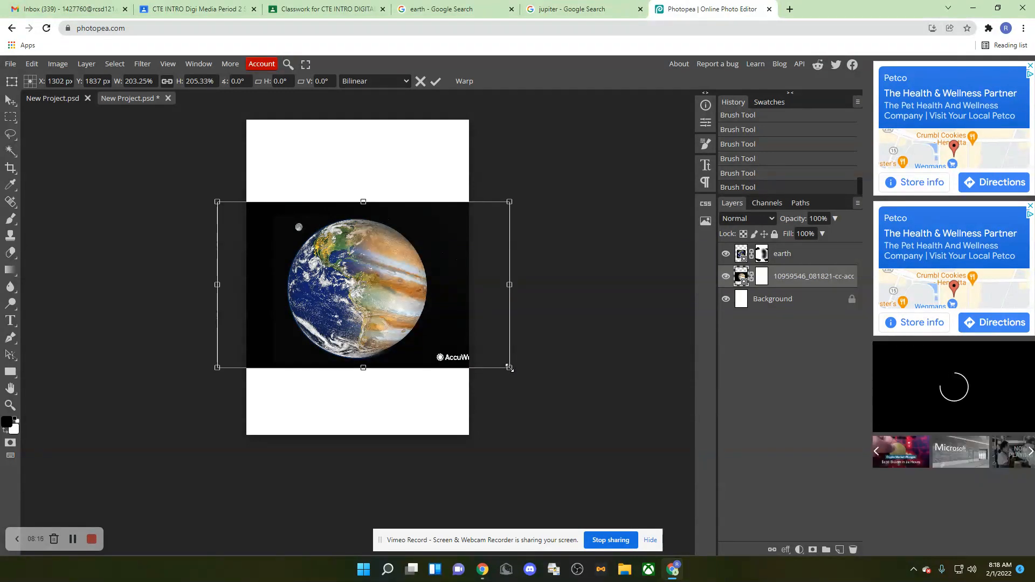
pyautogui.moveTo(509, 366); pyautogui.dragTo(512, 371)
pyautogui.moveTo(478, 336); pyautogui.dragTo(477, 337)
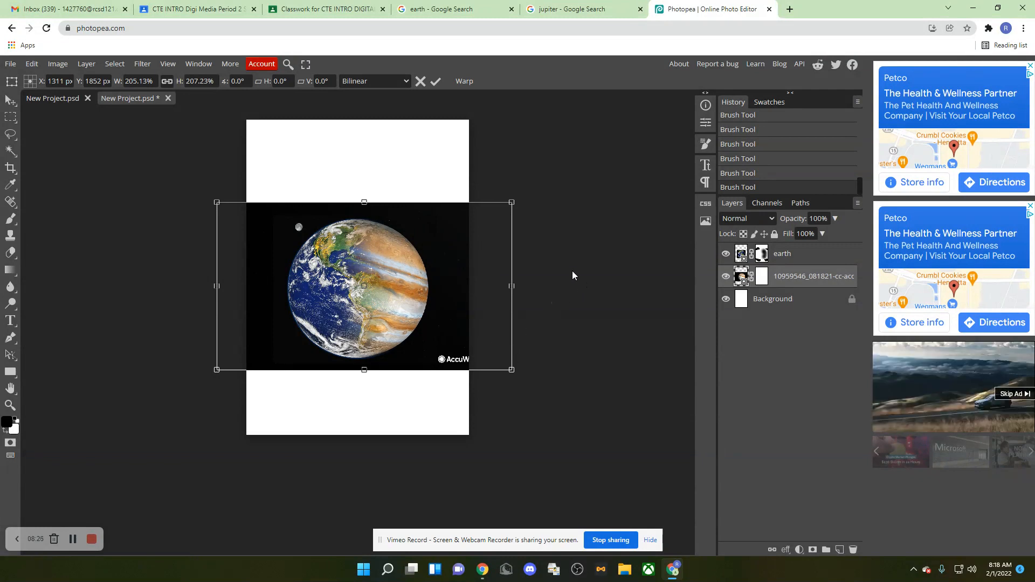
pyautogui.press('Return')
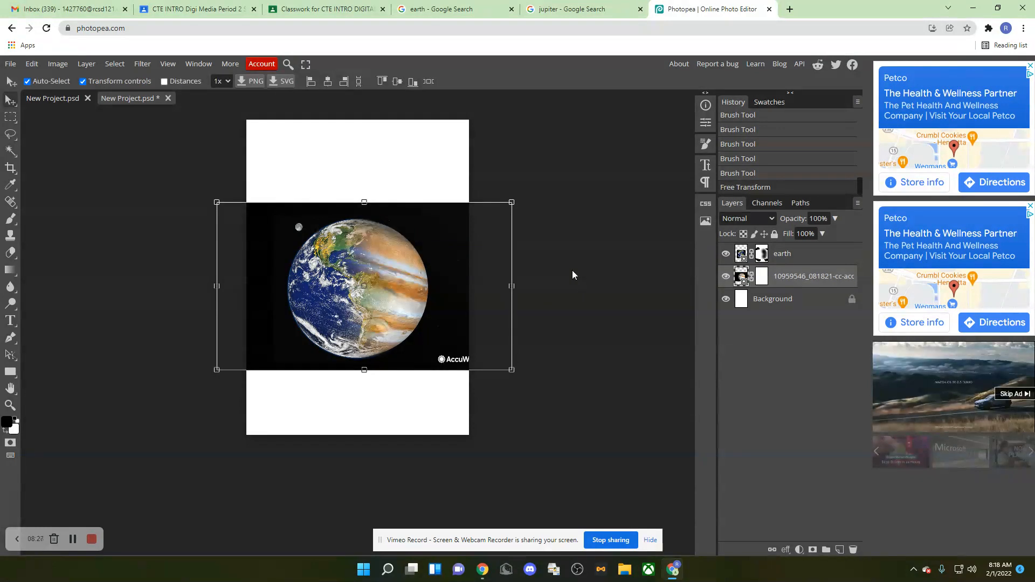
pyautogui.click(762, 277)
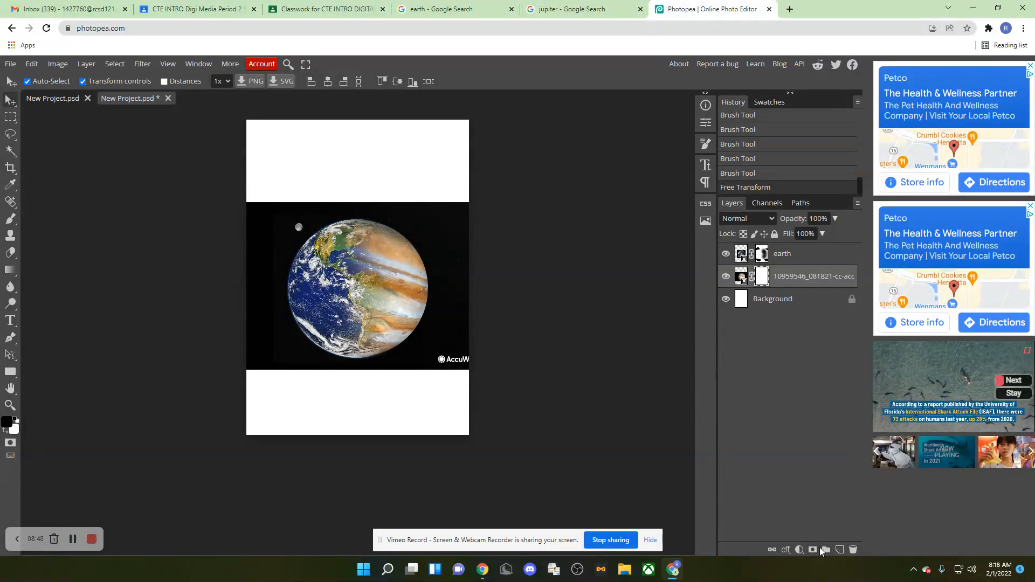
pyautogui.click(760, 257)
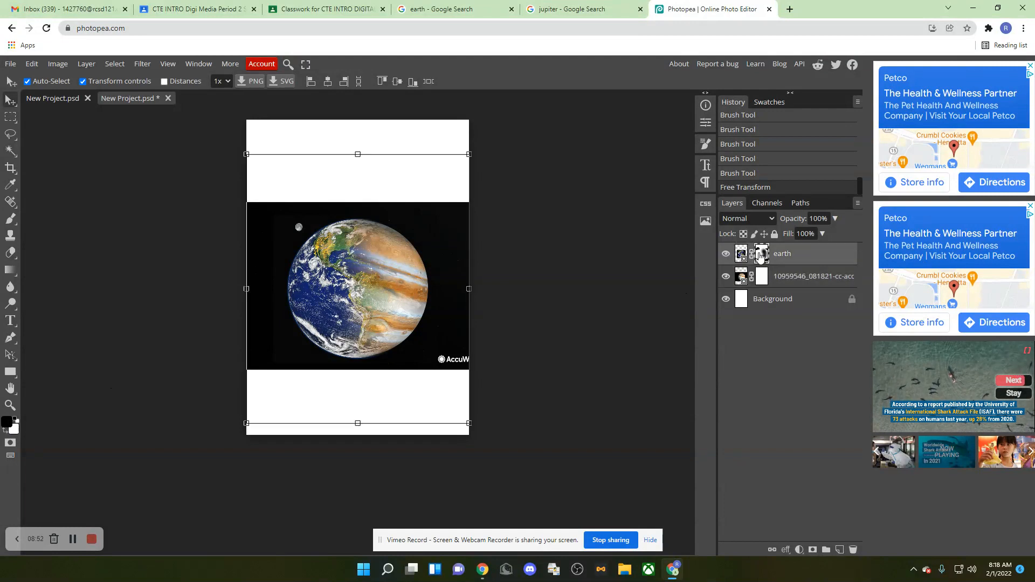
pyautogui.click(762, 276)
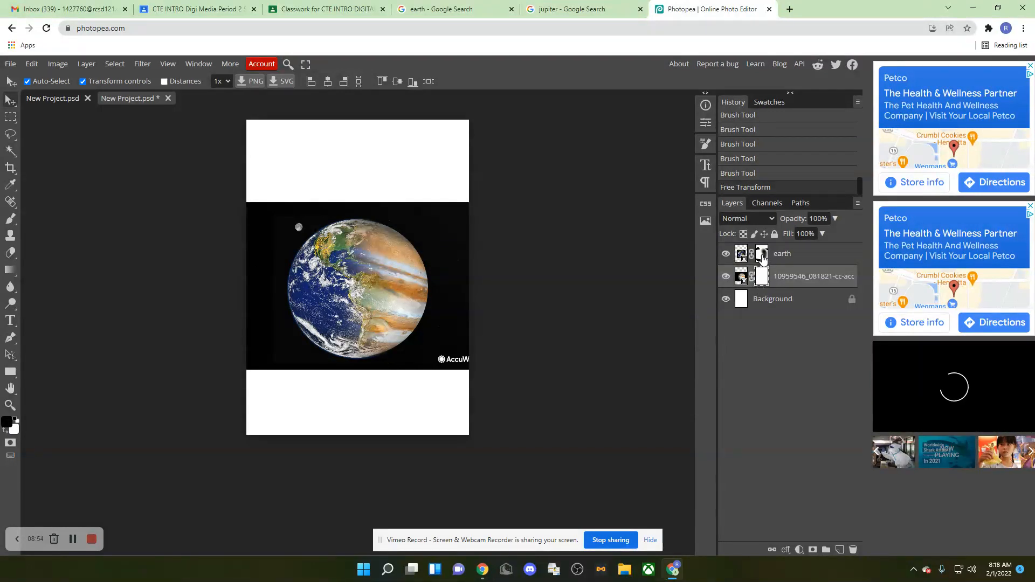
# Step: Try to brush on the earth layer's image instead of its mask, and decline rasterizing the smart object
pyautogui.click(762, 257)
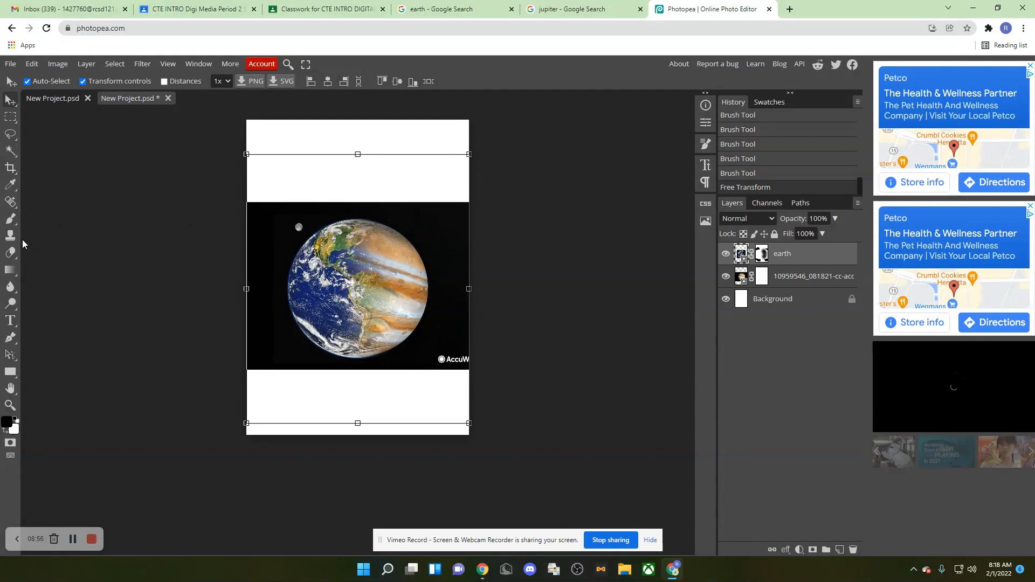
pyautogui.click(10, 219)
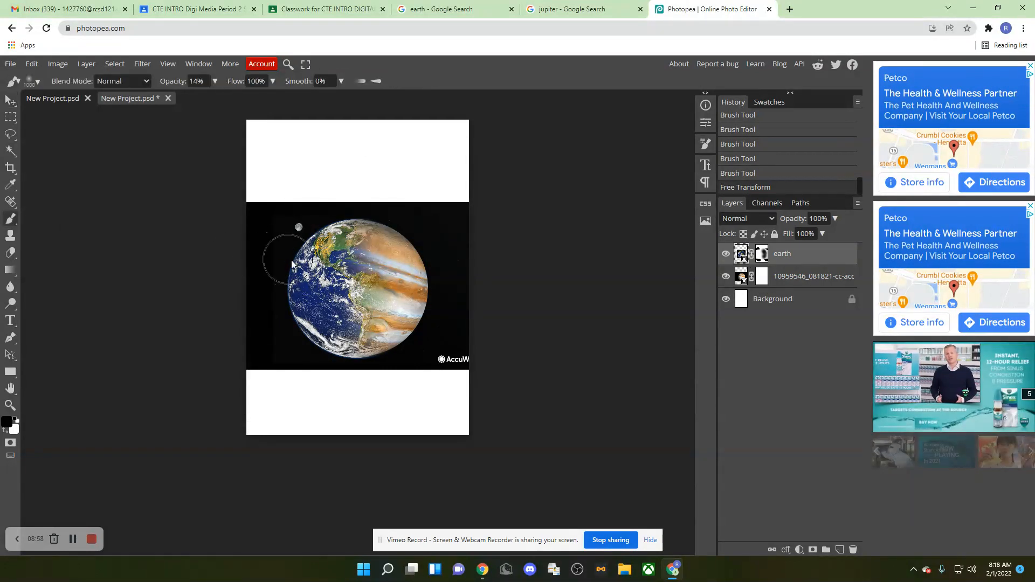
pyautogui.click(367, 280)
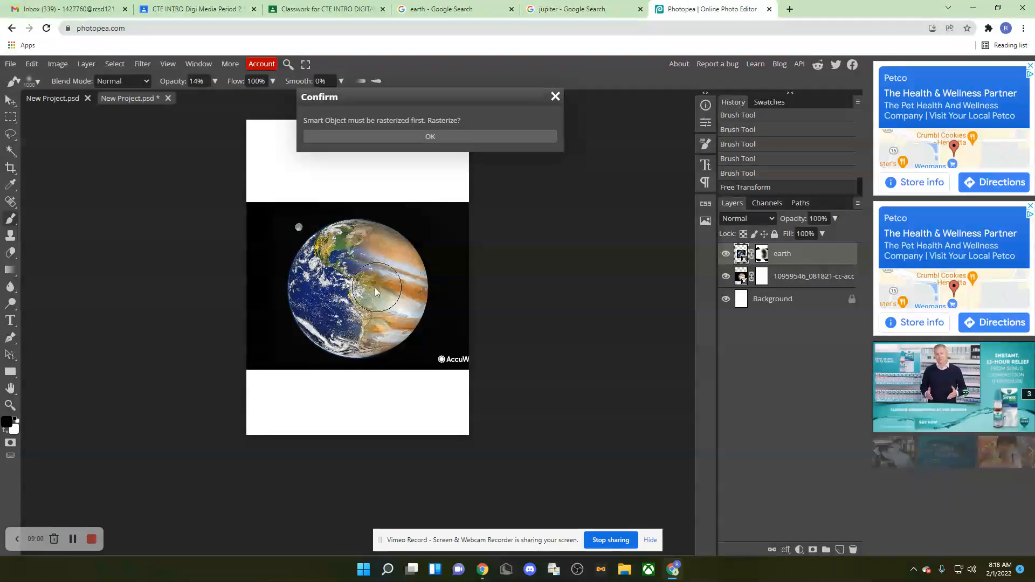
pyautogui.click(555, 96)
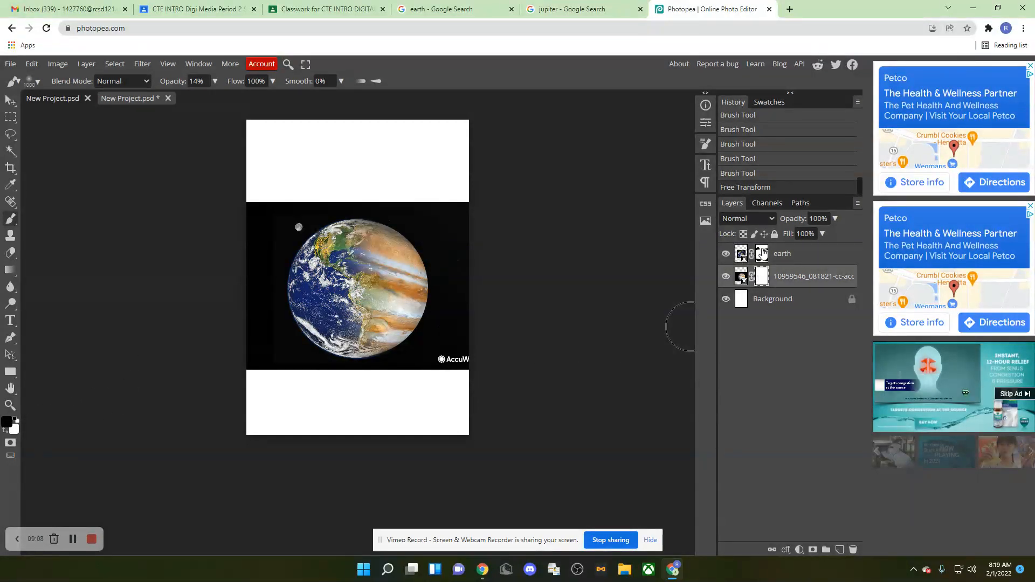
# Step: Select the Jupiter layer's mask and paint black at 14% opacity over the image's lower-right corner
pyautogui.click(761, 276)
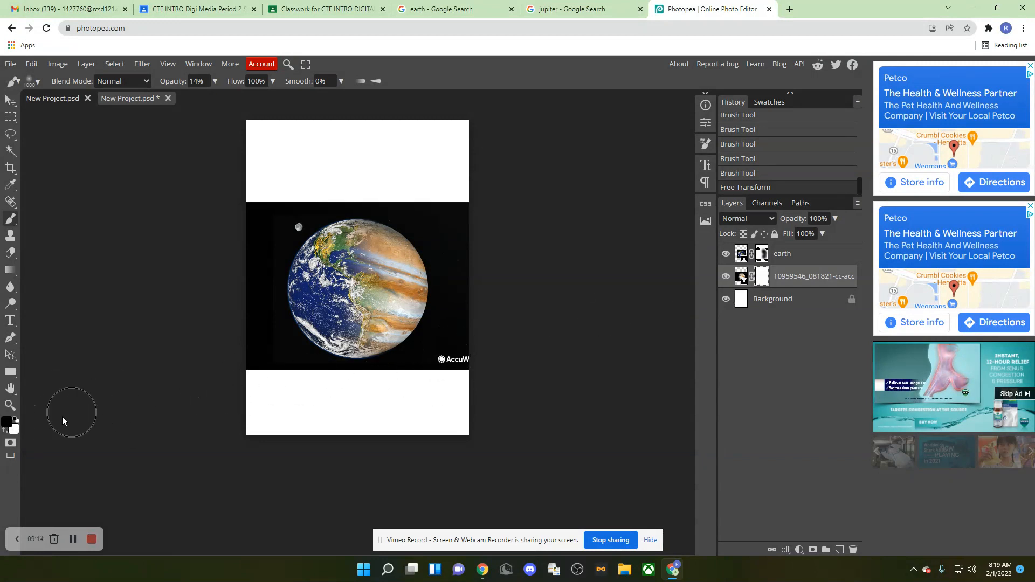
pyautogui.moveTo(426, 370)
pyautogui.mouseDown()
pyautogui.moveTo(487, 359)
pyautogui.moveTo(450, 382)
pyautogui.mouseUp()
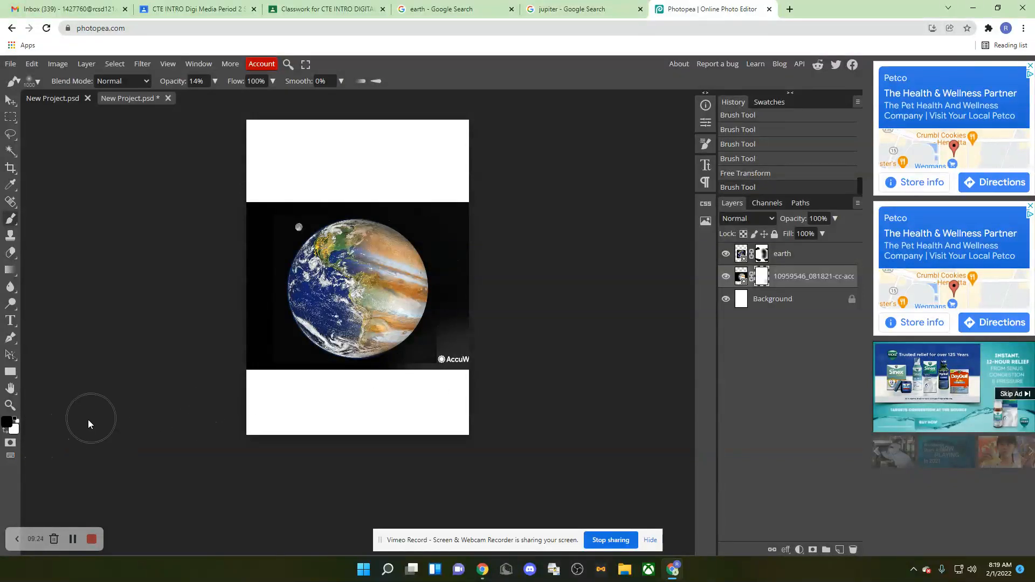
pyautogui.moveTo(466, 378)
pyautogui.mouseDown()
pyautogui.moveTo(434, 377)
pyautogui.moveTo(458, 361)
pyautogui.mouseUp()
# Step: Raise the brush opacity to 100% and paint black on the Jupiter mask around the image's outer edges to hide its background
pyautogui.click(215, 80)
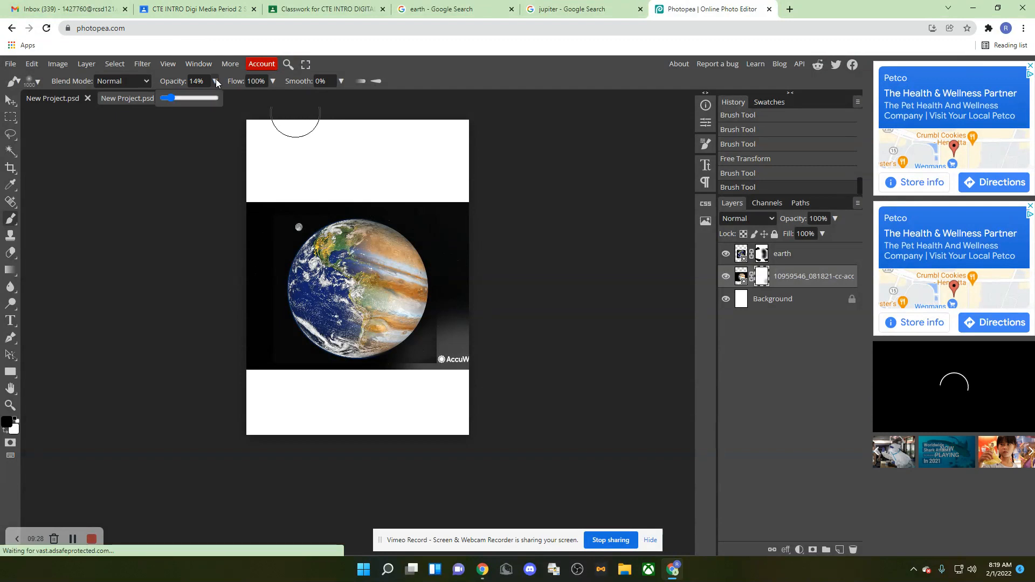
pyautogui.moveTo(180, 98); pyautogui.dragTo(424, 213)
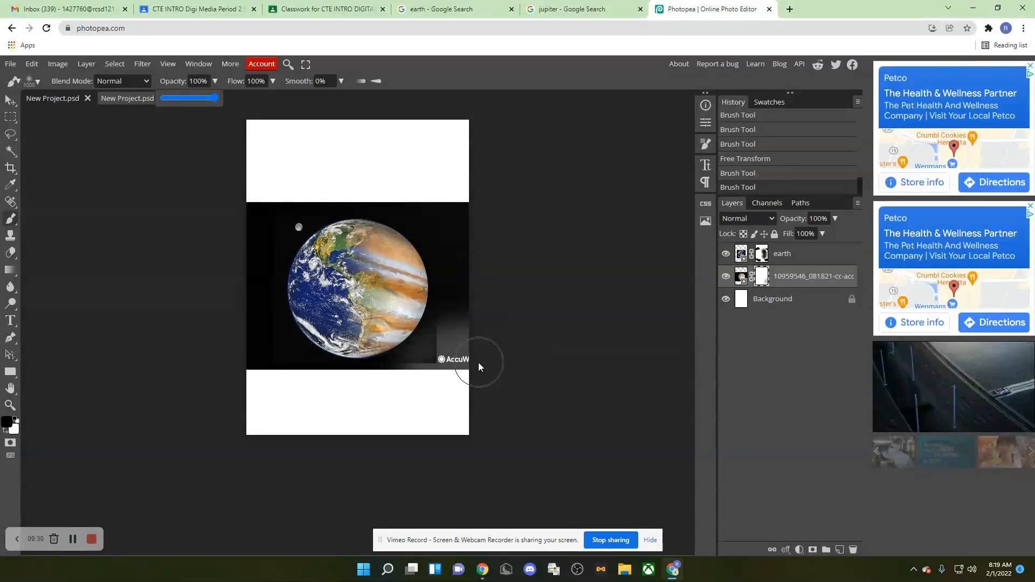
pyautogui.moveTo(477, 362)
pyautogui.mouseDown()
pyautogui.moveTo(453, 357)
pyautogui.moveTo(441, 392)
pyautogui.moveTo(438, 380)
pyautogui.moveTo(403, 417)
pyautogui.moveTo(443, 352)
pyautogui.mouseUp()
pyautogui.moveTo(382, 385)
pyautogui.mouseDown()
pyautogui.moveTo(274, 394)
pyautogui.moveTo(242, 379)
pyautogui.moveTo(236, 358)
pyautogui.moveTo(267, 384)
pyautogui.moveTo(241, 345)
pyautogui.moveTo(226, 285)
pyautogui.moveTo(237, 241)
pyautogui.moveTo(273, 194)
pyautogui.moveTo(416, 174)
pyautogui.moveTo(439, 183)
pyautogui.moveTo(476, 225)
pyautogui.moveTo(517, 305)
pyautogui.moveTo(529, 358)
pyautogui.moveTo(479, 260)
pyautogui.moveTo(478, 313)
pyautogui.moveTo(426, 431)
pyautogui.mouseUp()
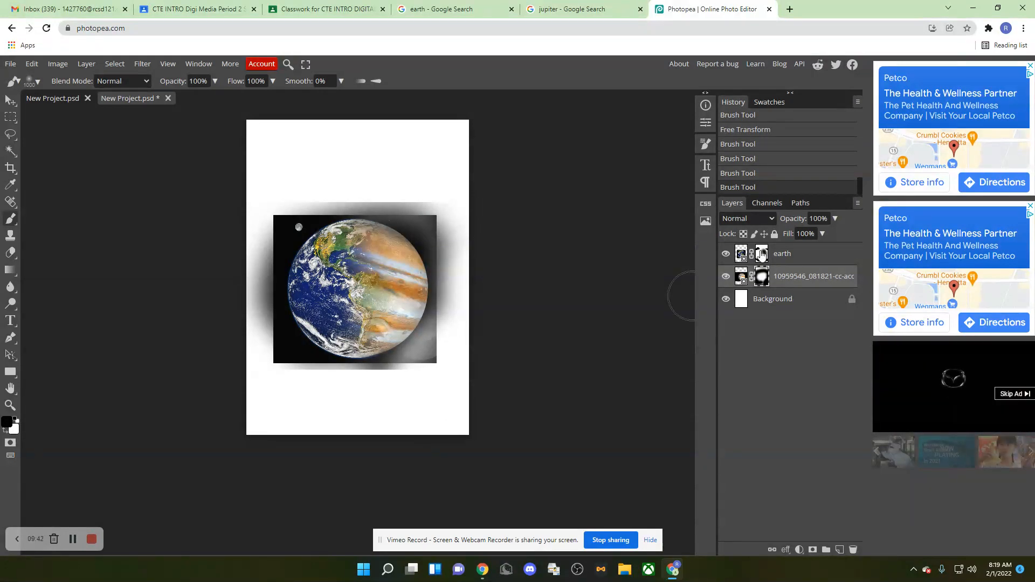
# Step: Select the earth layer's mask and paint black around the planet to fade out the square edges of its background
pyautogui.click(762, 255)
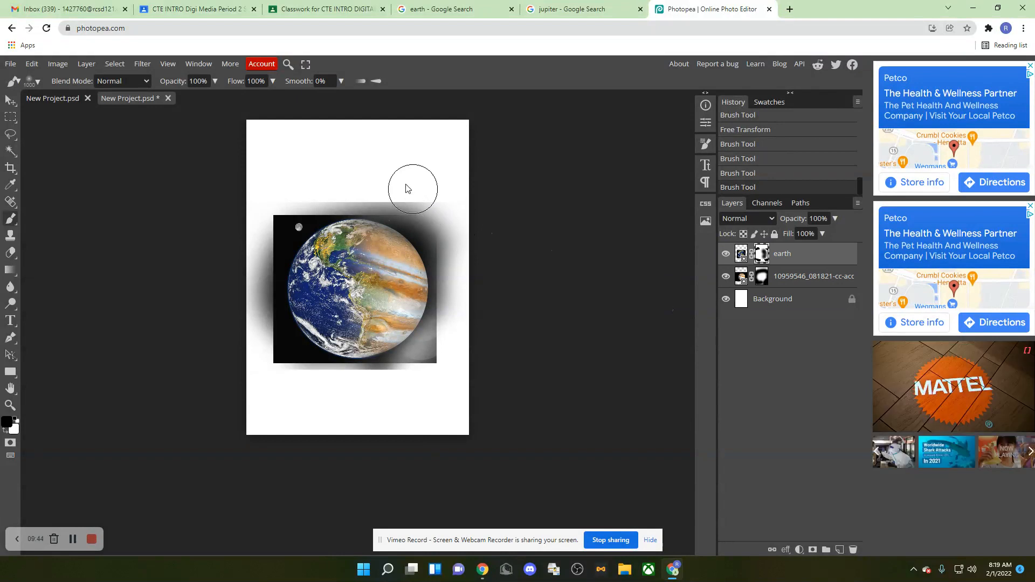
pyautogui.moveTo(438, 229)
pyautogui.mouseDown()
pyautogui.moveTo(462, 277)
pyautogui.moveTo(445, 346)
pyautogui.moveTo(419, 377)
pyautogui.moveTo(370, 396)
pyautogui.moveTo(293, 393)
pyautogui.moveTo(253, 345)
pyautogui.moveTo(232, 271)
pyautogui.moveTo(280, 184)
pyautogui.moveTo(254, 215)
pyautogui.moveTo(300, 168)
pyautogui.moveTo(299, 192)
pyautogui.moveTo(460, 189)
pyautogui.mouseUp()
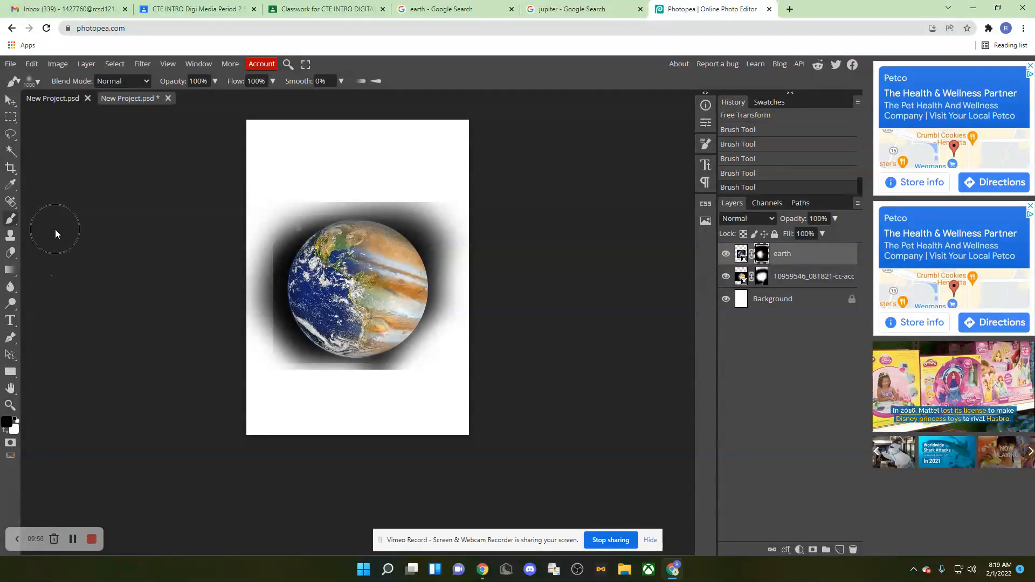
pyautogui.click(11, 220)
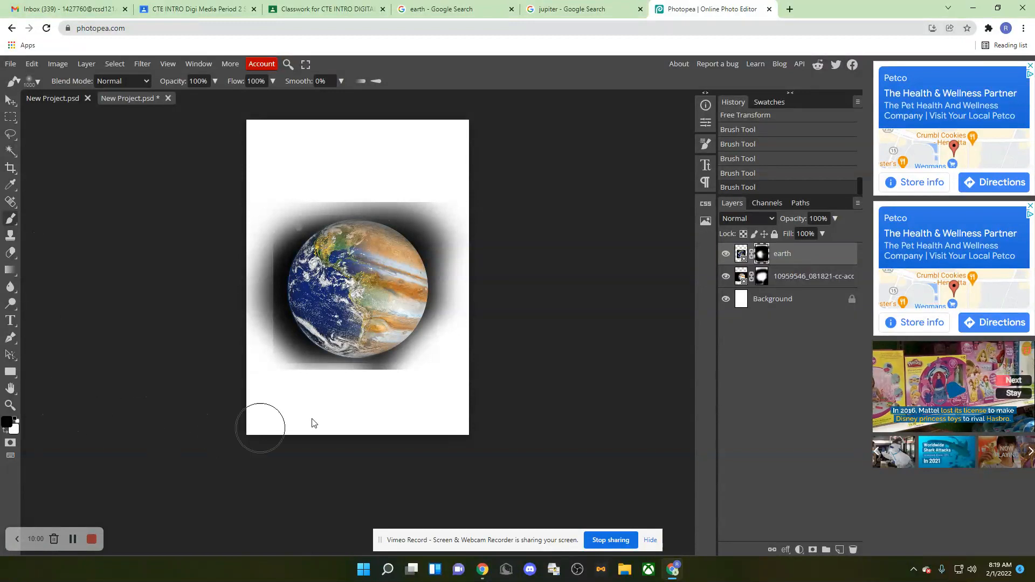